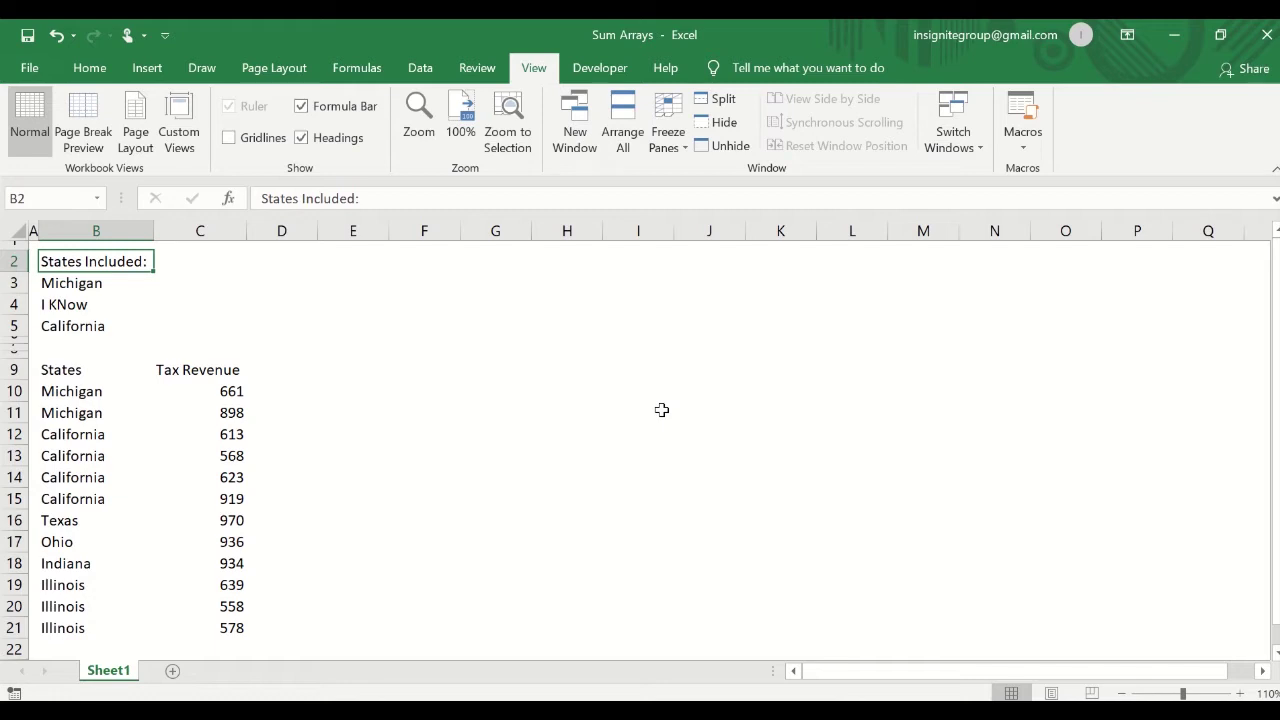
Enter a SUMIF formula in E10 with range B10:B21, criterion B3 and sum range C10:C21.
{"action": "left_click", "coordinate": [368, 387]}
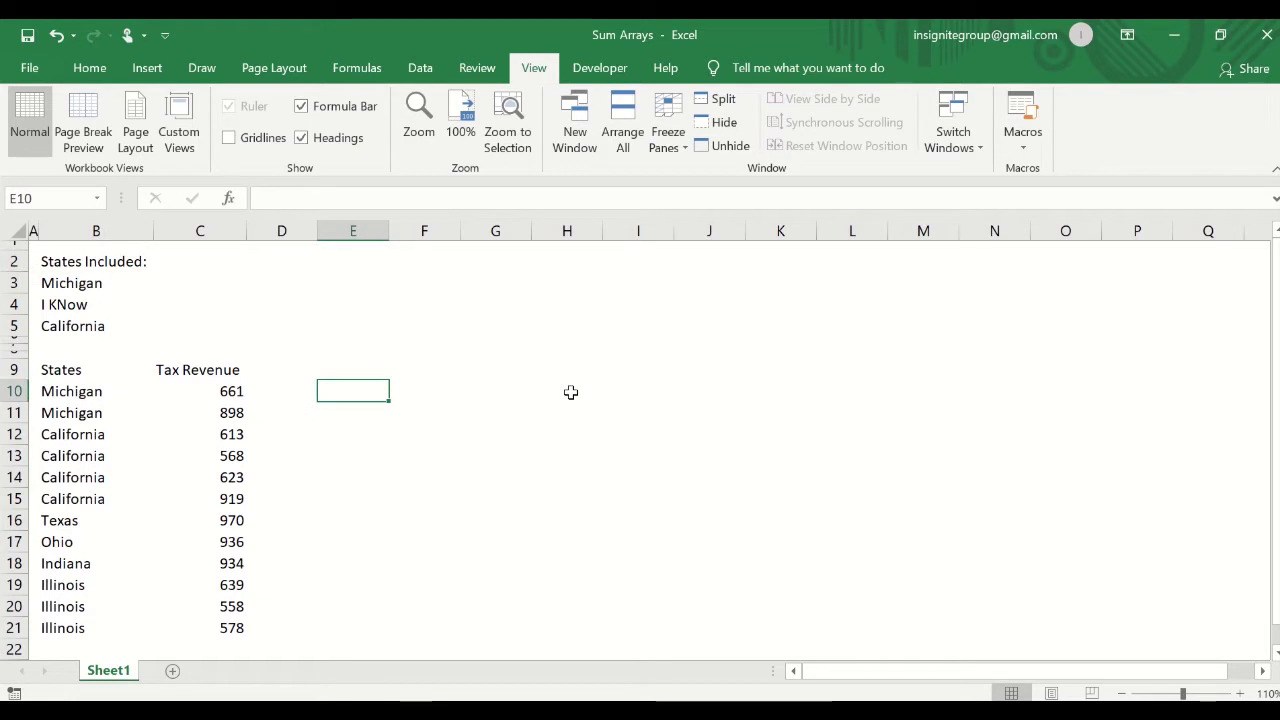
{"action": "type", "text": "="}
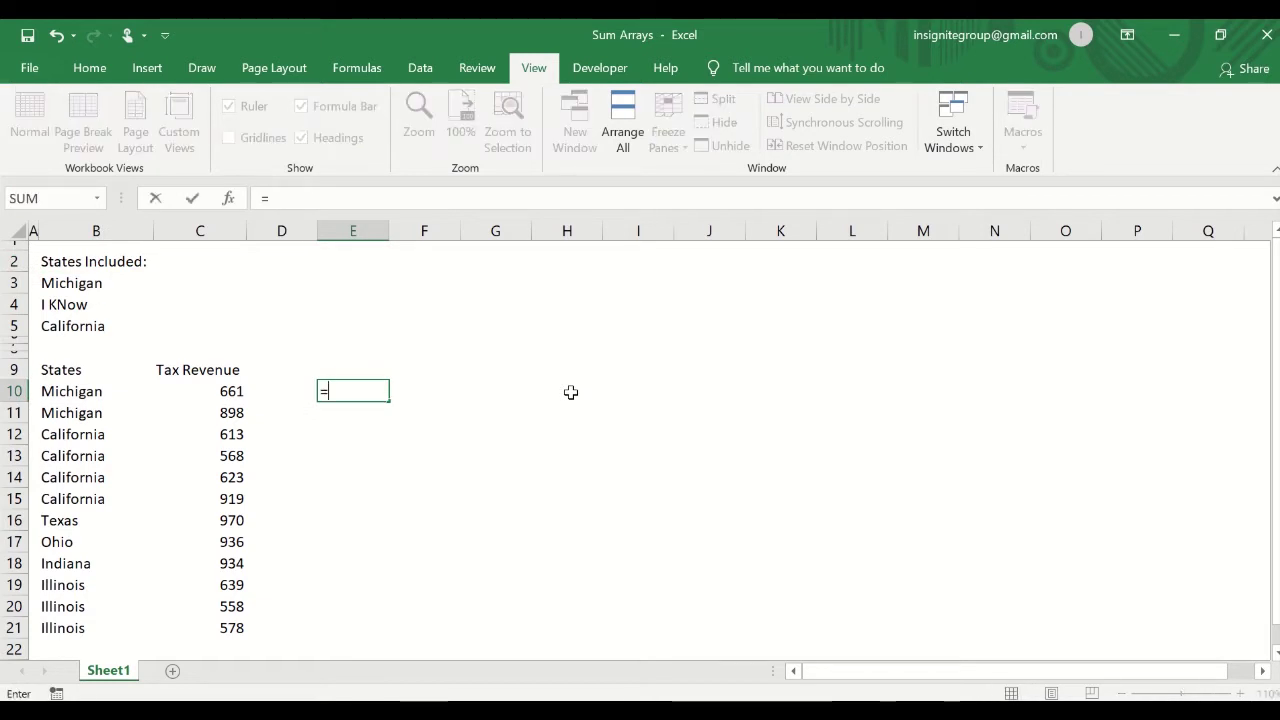
{"action": "type", "text": "sum"}
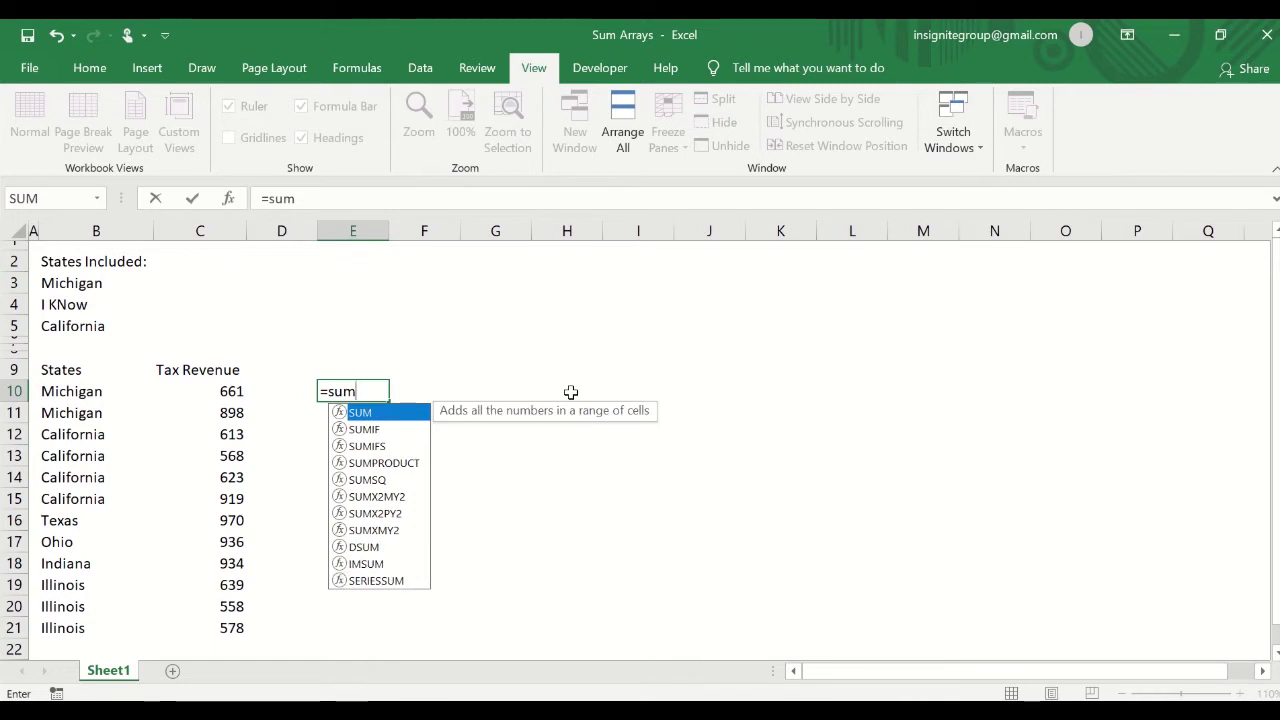
{"action": "type", "text": "if"}
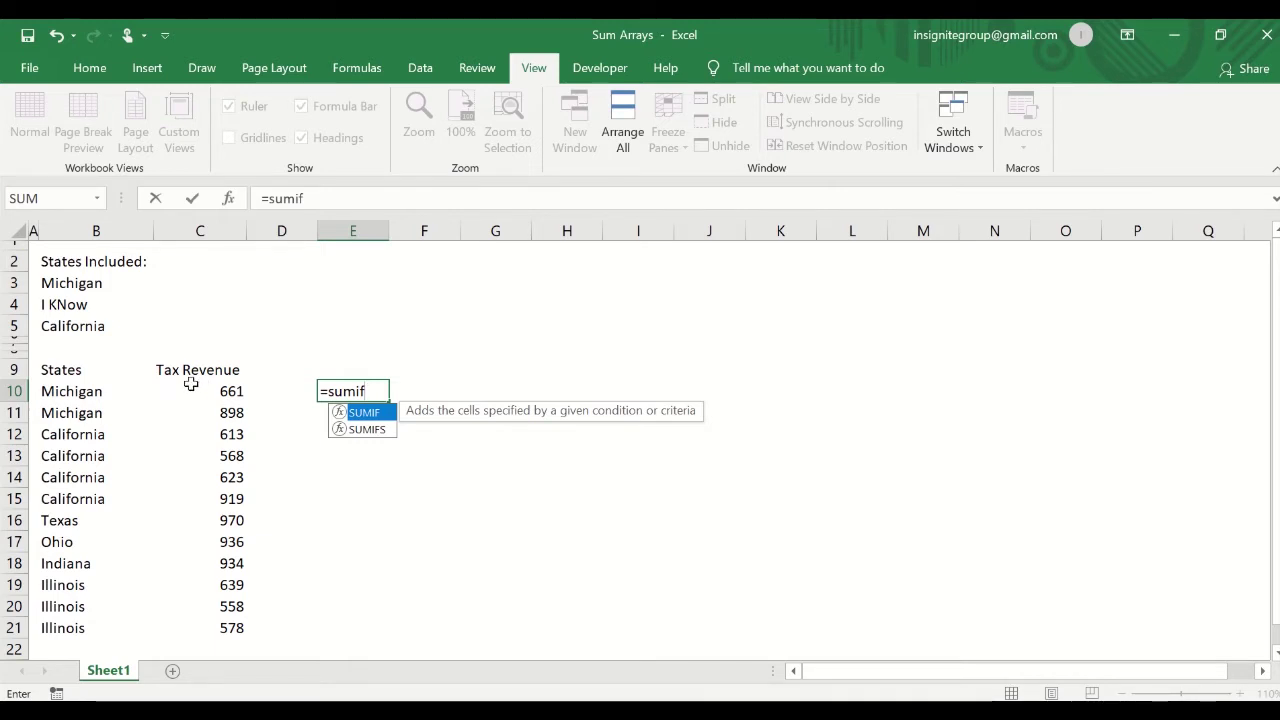
{"action": "type", "text": "("}
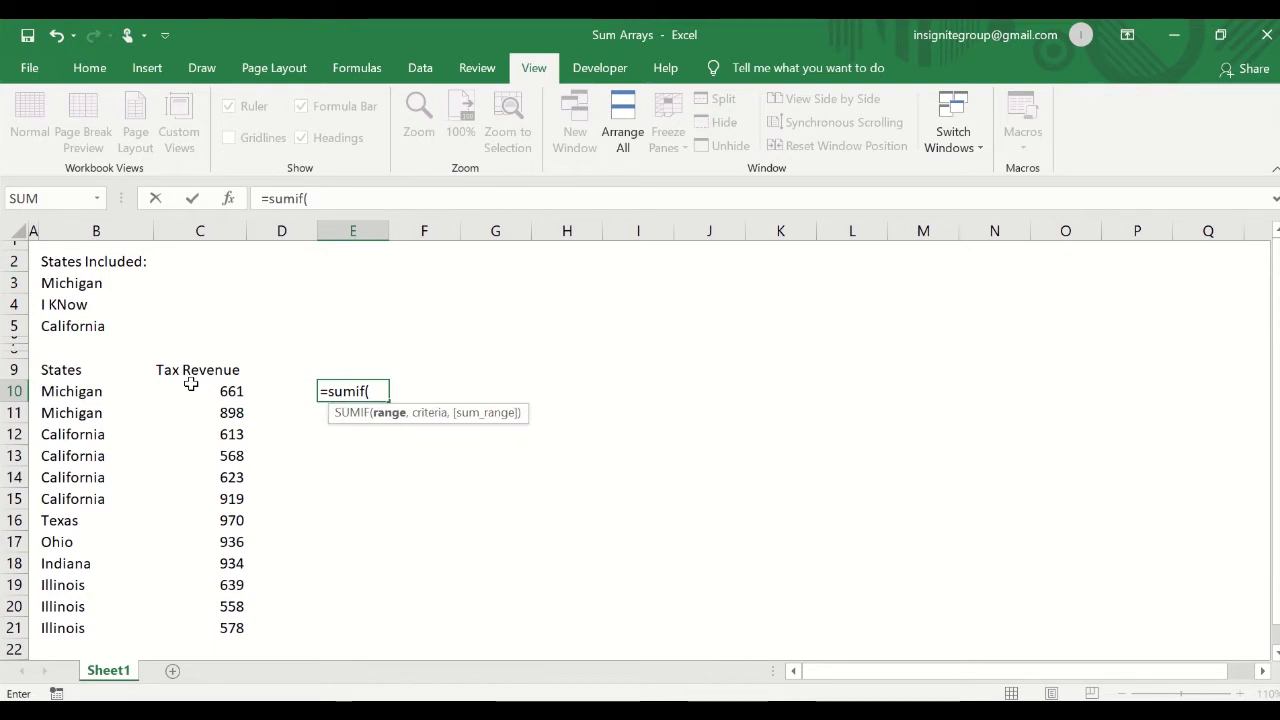
{"action": "left_click_drag", "start_coordinate": [83, 388], "coordinate": [108, 627]}
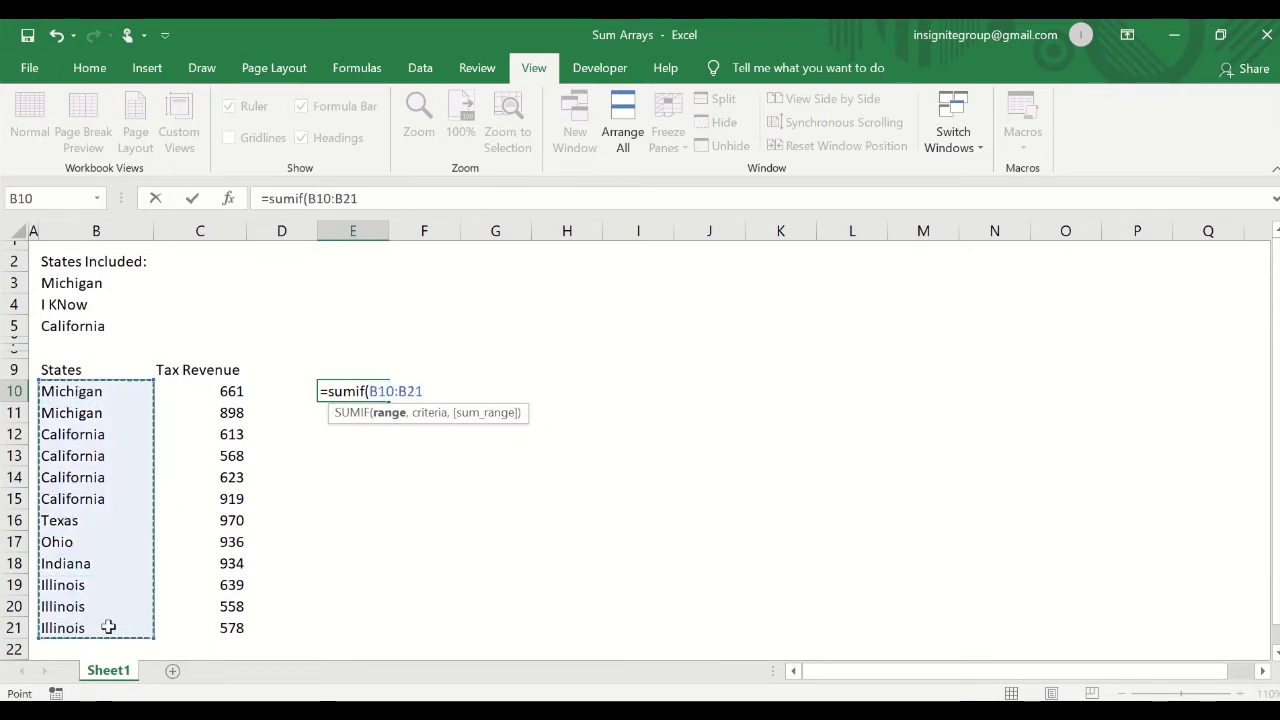
{"action": "type", "text": ","}
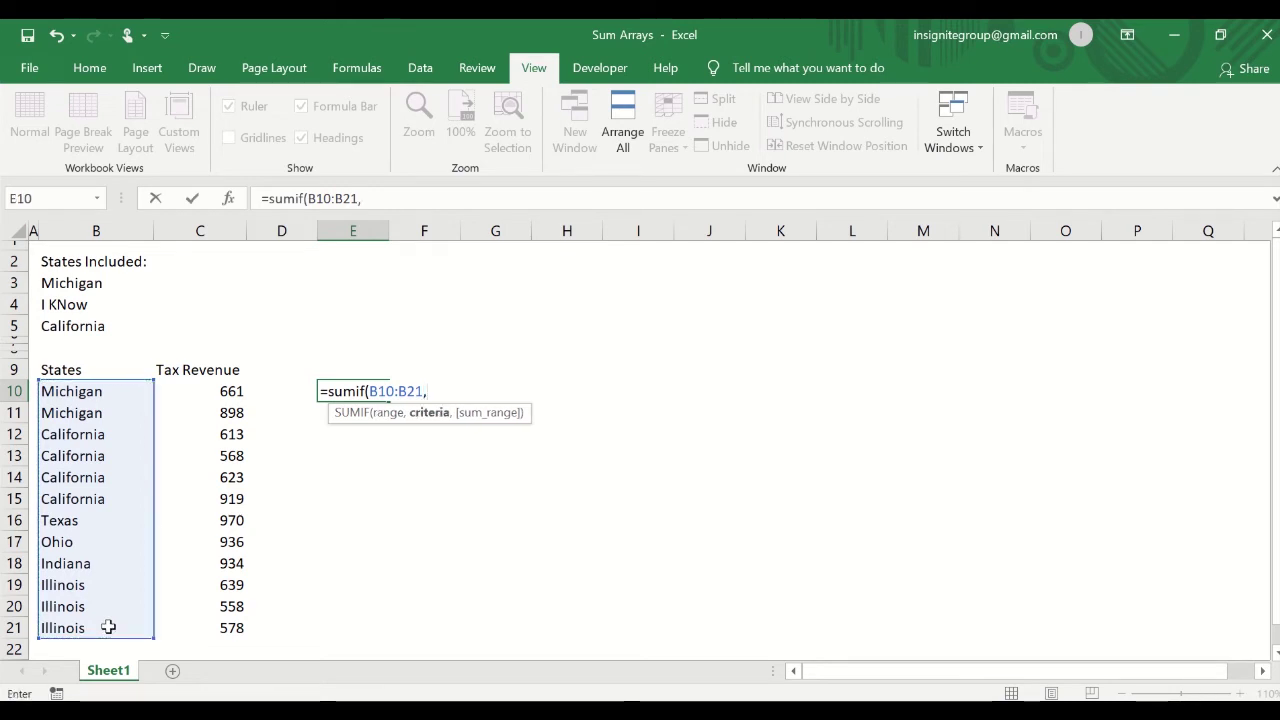
{"action": "left_click", "coordinate": [64, 283]}
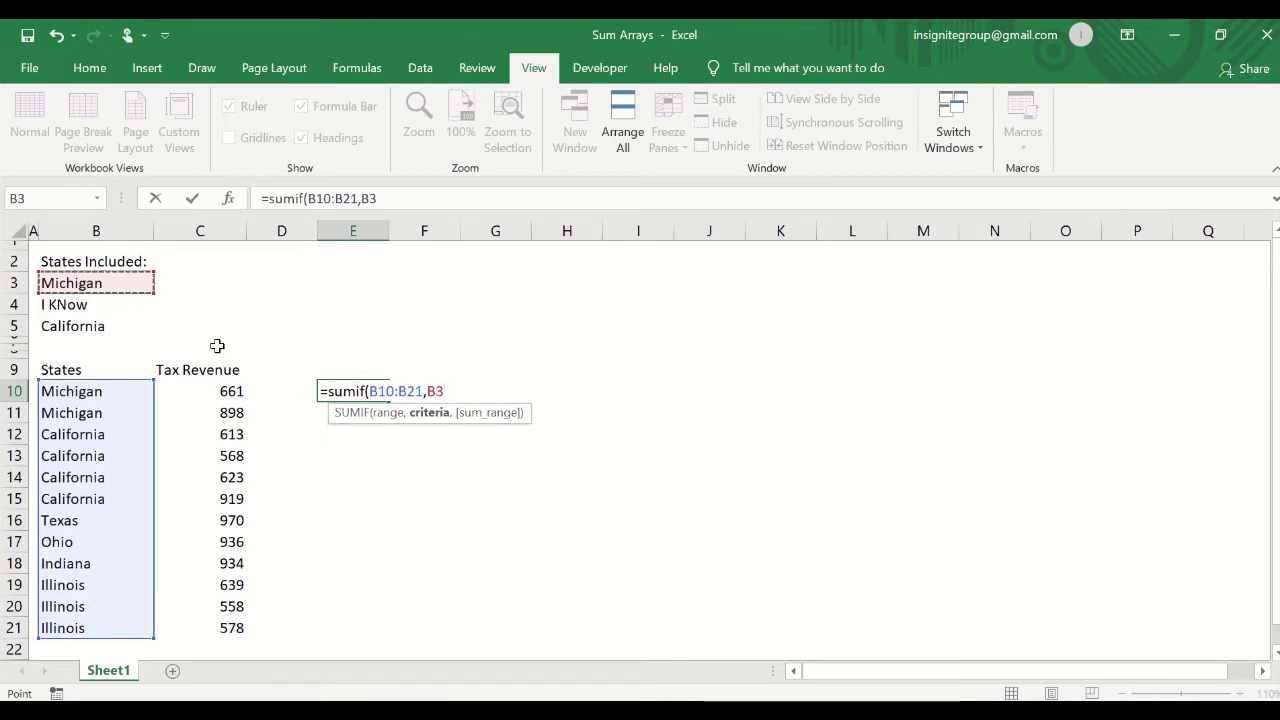
{"action": "type", "text": ","}
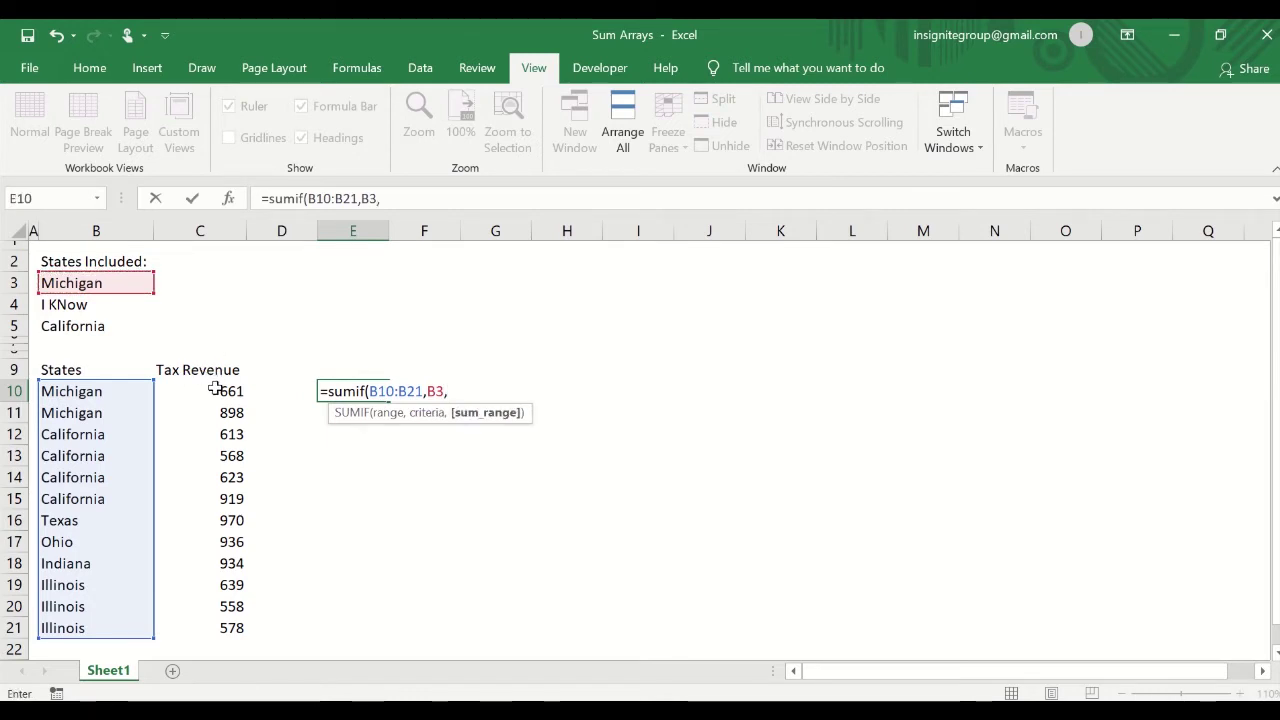
{"action": "left_click_drag", "start_coordinate": [215, 391], "coordinate": [206, 628]}
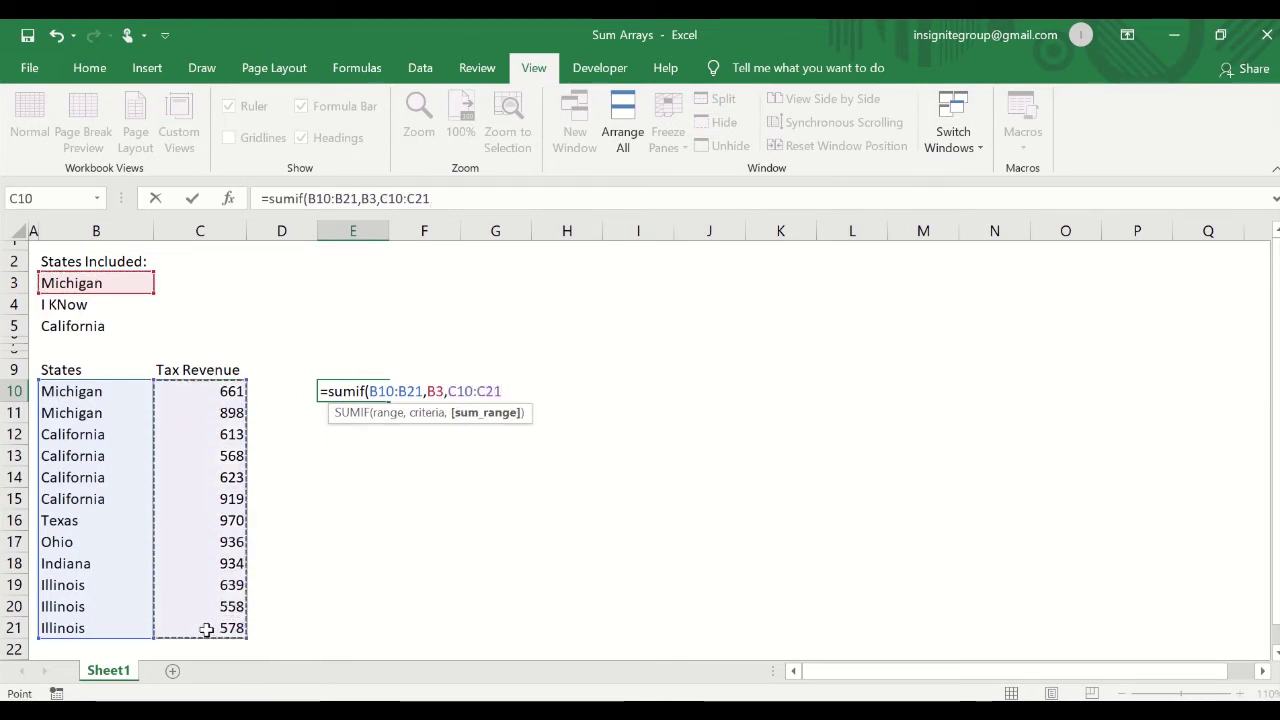
{"action": "key", "text": "Return"}
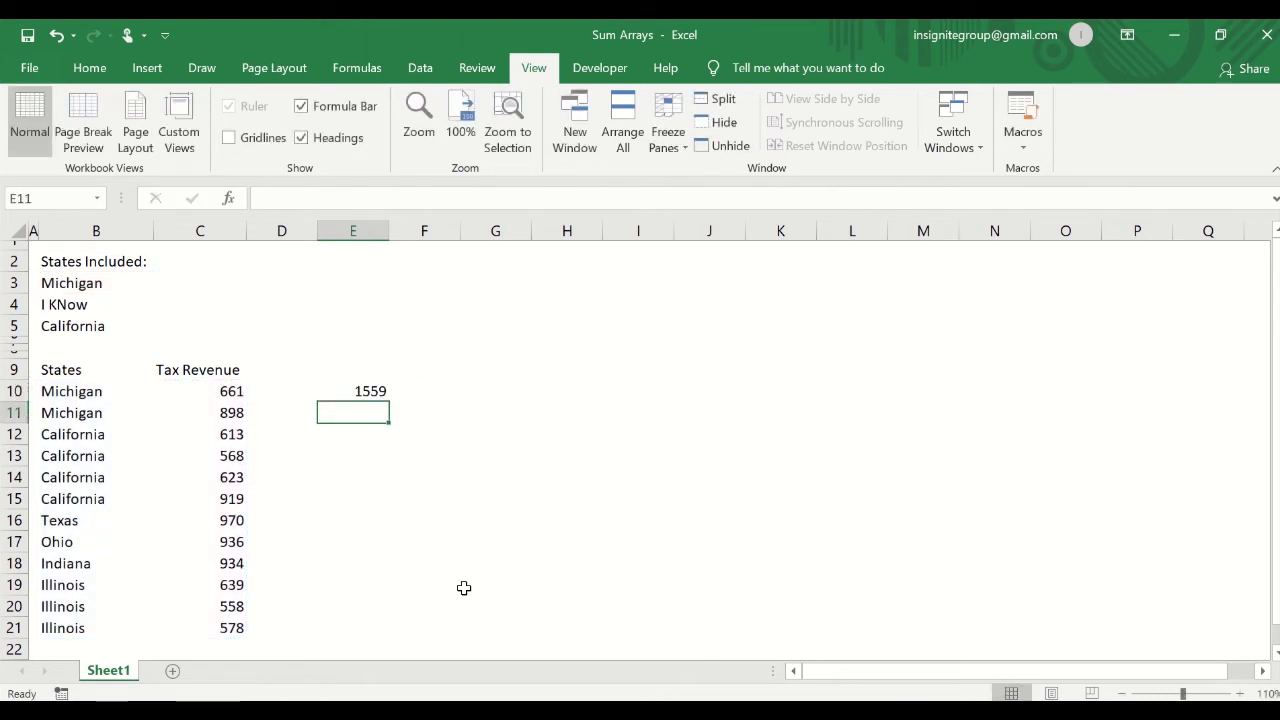
Check the E10 formula result against the sum of the two Michigan revenue cells C10:C11.
{"action": "key", "text": "Up"}
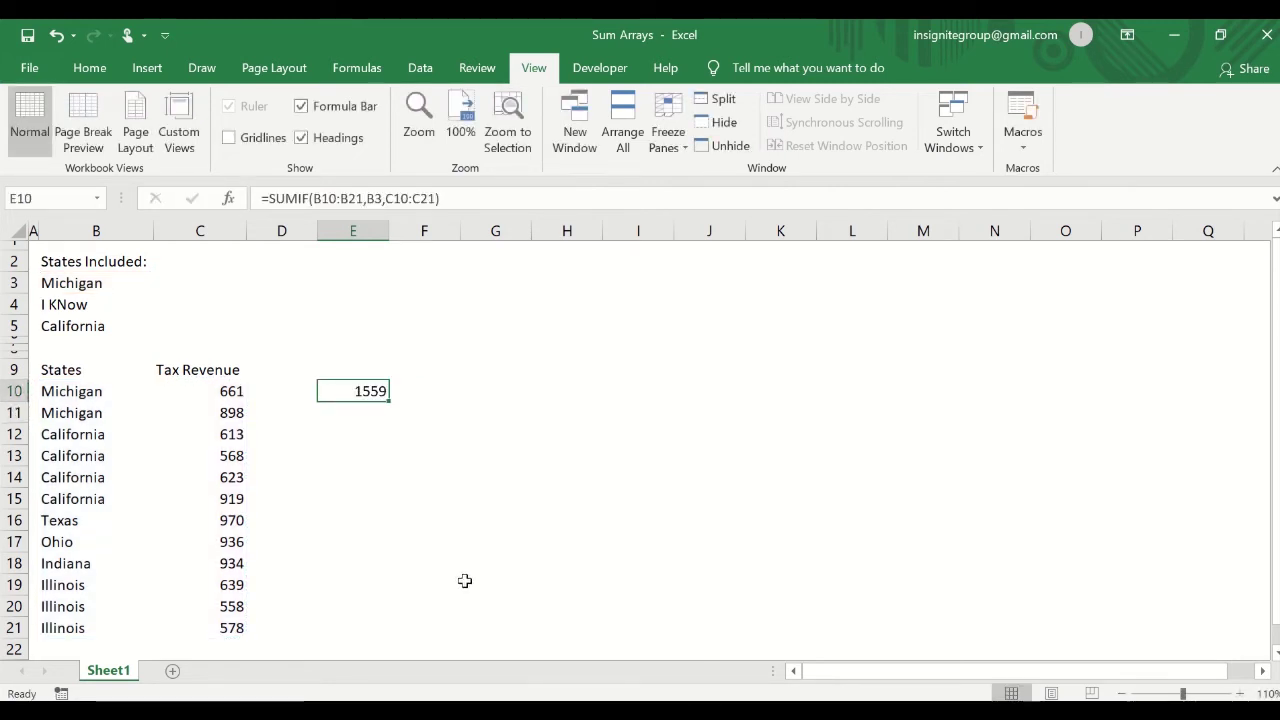
{"action": "key", "text": "Left"}
{"action": "key", "text": "Left"}
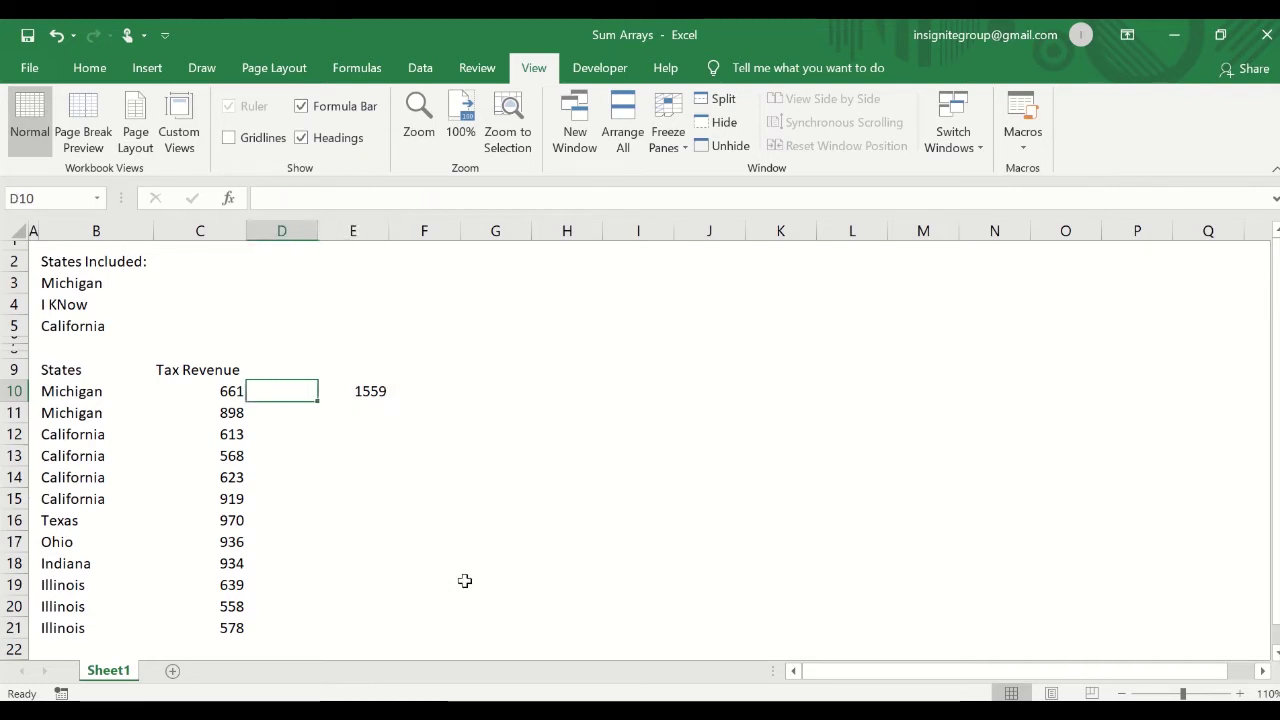
{"action": "key", "text": "shift+Down"}
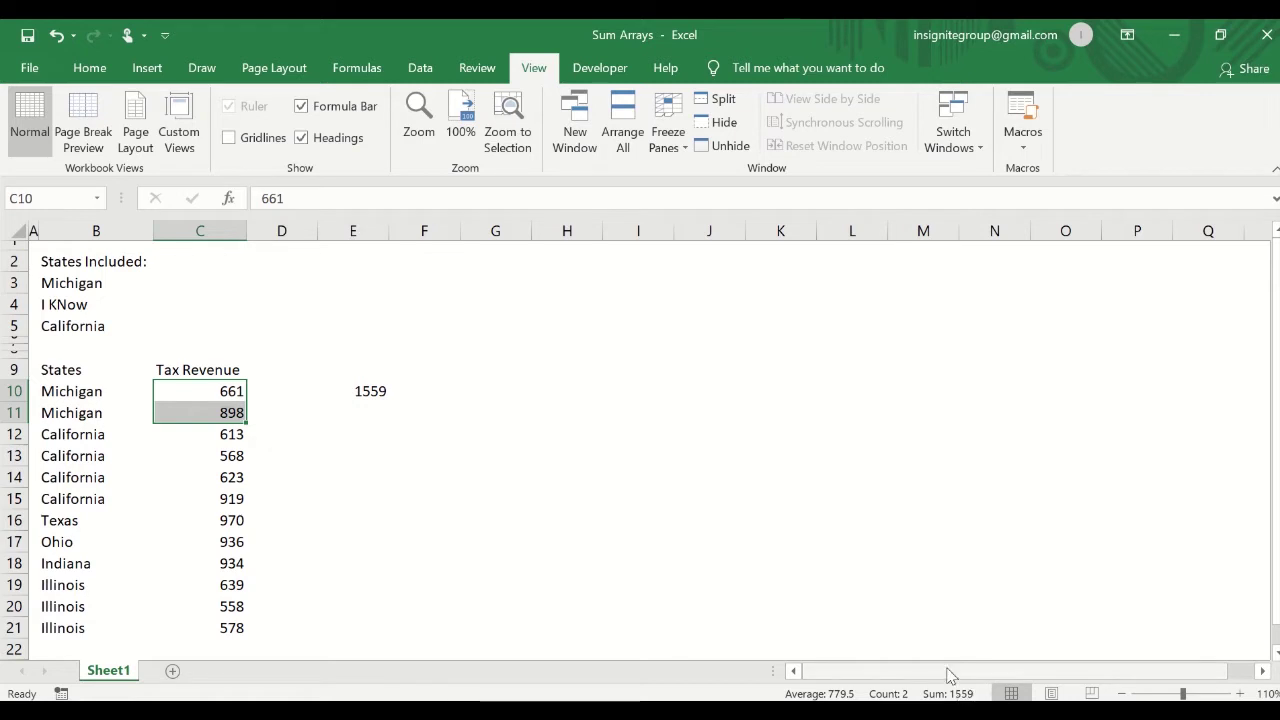
{"action": "left_click", "coordinate": [372, 396]}
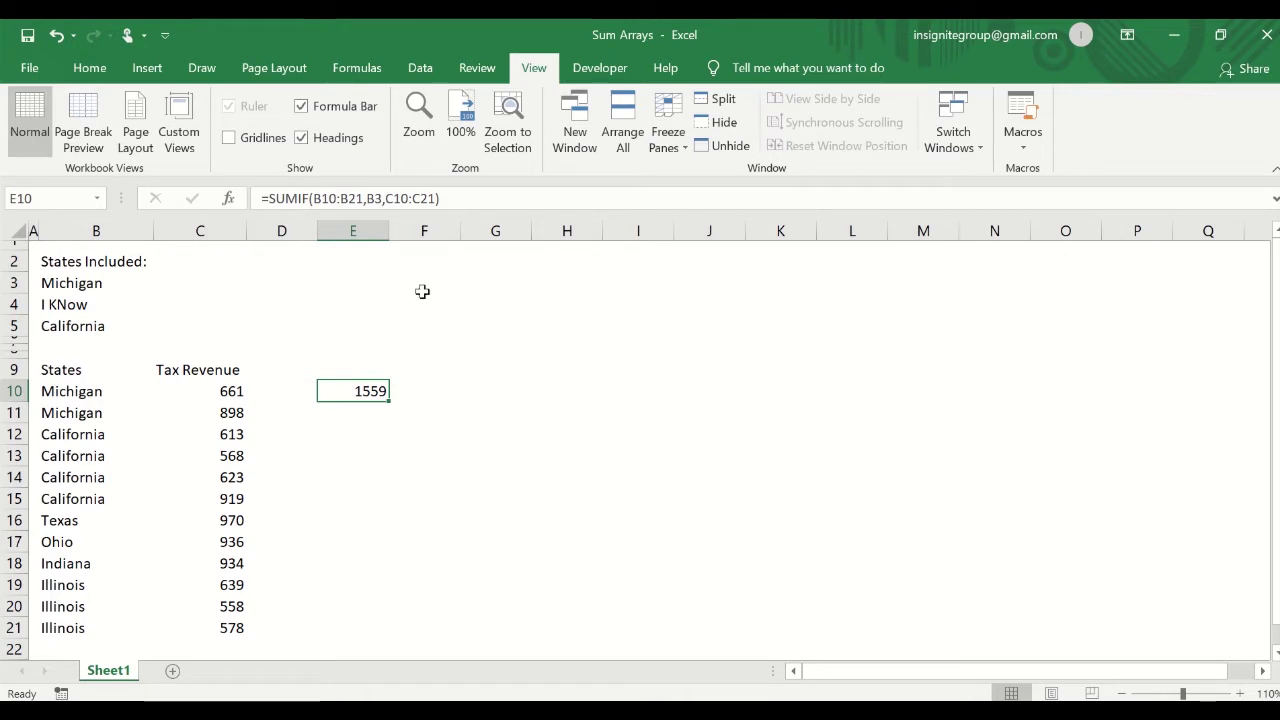
Replace the entry in B4 with Texas and select the list of included states B3:B5.
{"action": "left_click", "coordinate": [96, 302]}
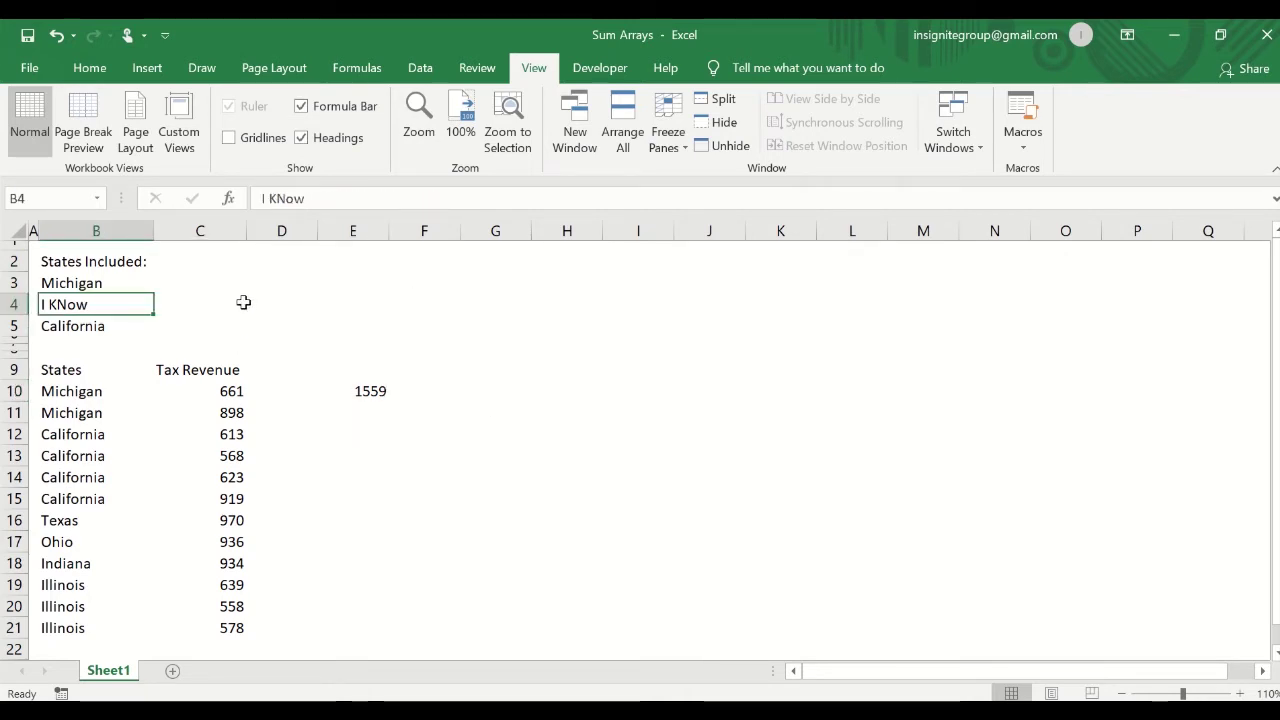
{"action": "type", "text": "Texas"}
{"action": "key", "text": "Return"}
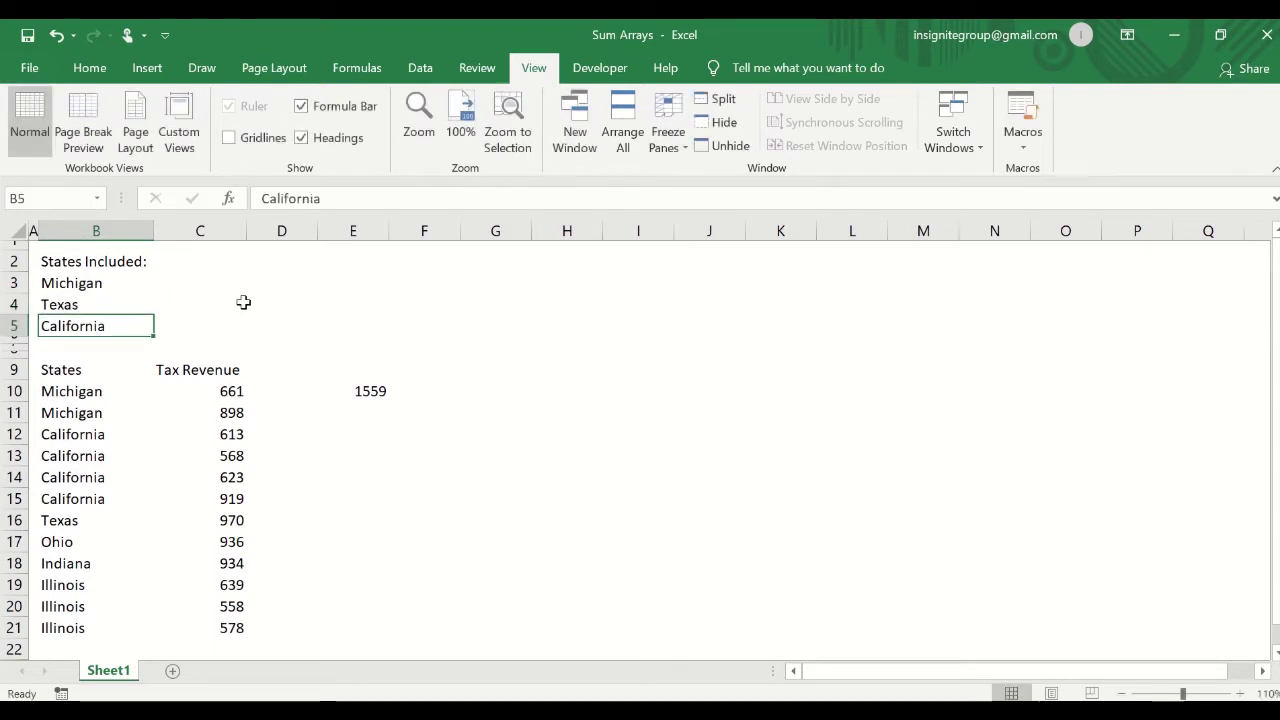
{"action": "key", "text": "Up"}
{"action": "key", "text": "Up"}
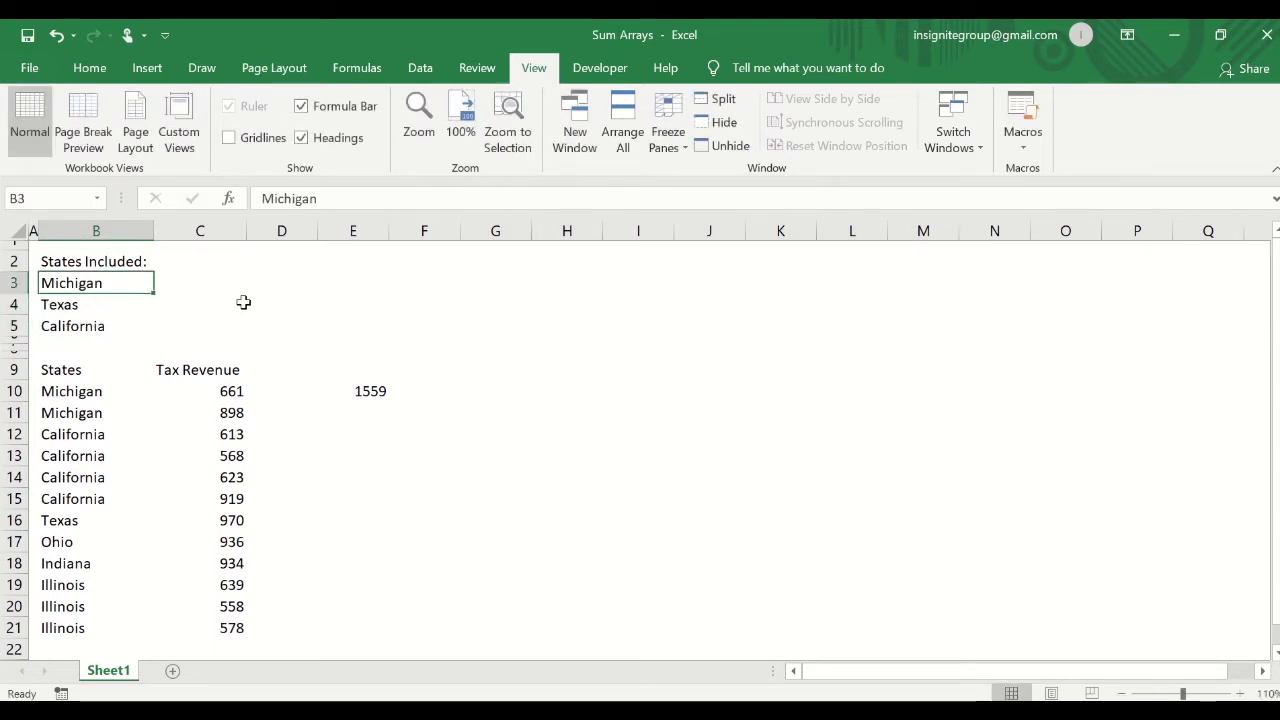
{"action": "key", "text": "shift+Down"}
{"action": "key", "text": "shift+Down"}
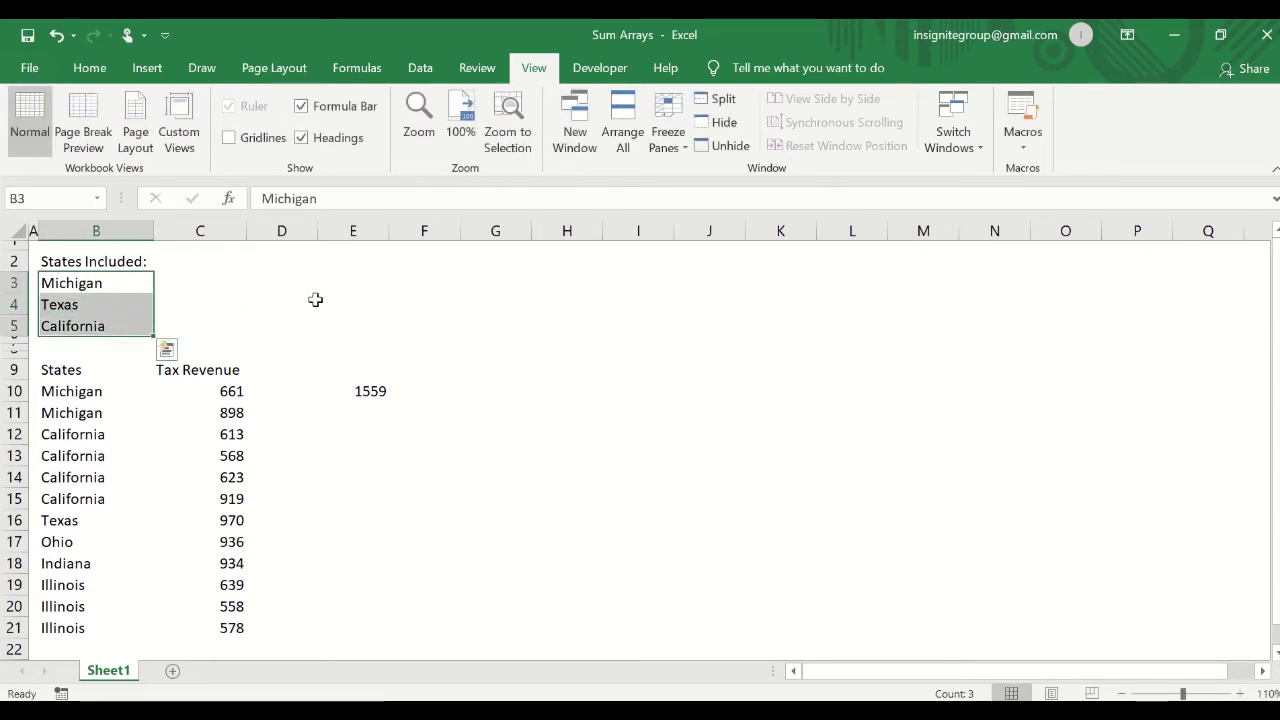
Replace the B3 criterion in the E10 SUMIF formula with the text "Michigan".
{"action": "left_click", "coordinate": [374, 392]}
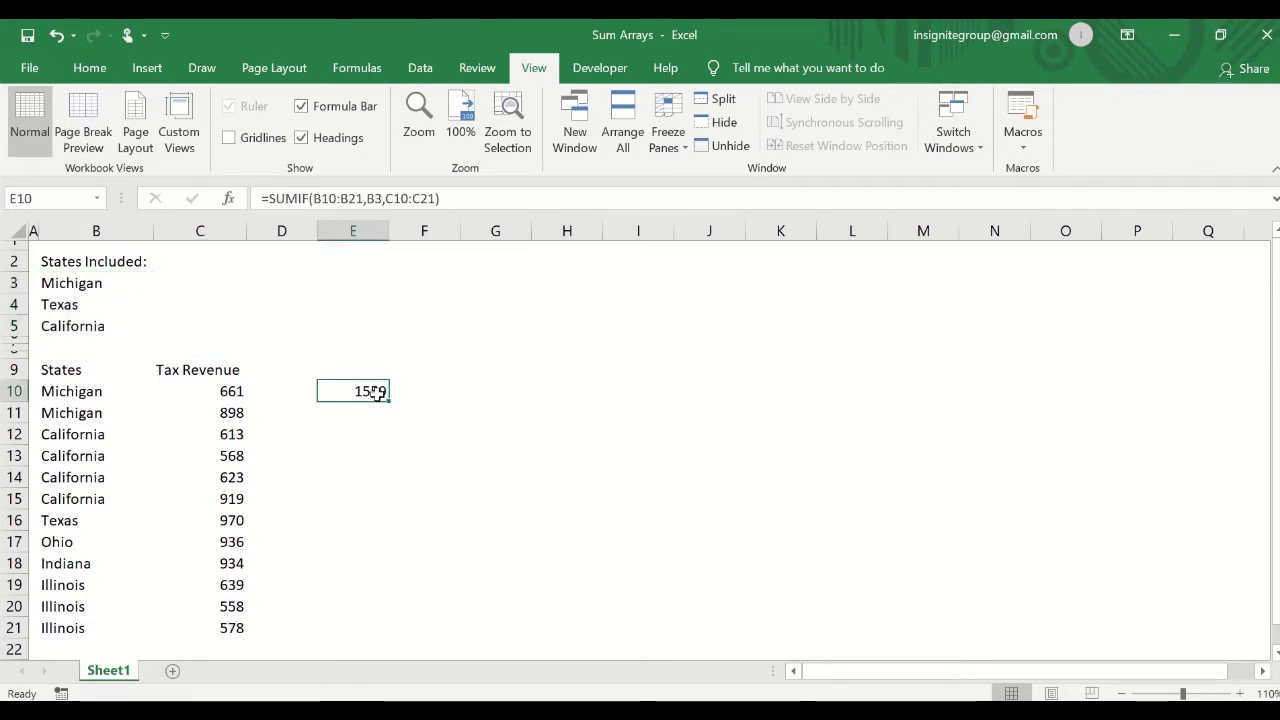
{"action": "left_click", "coordinate": [379, 199]}
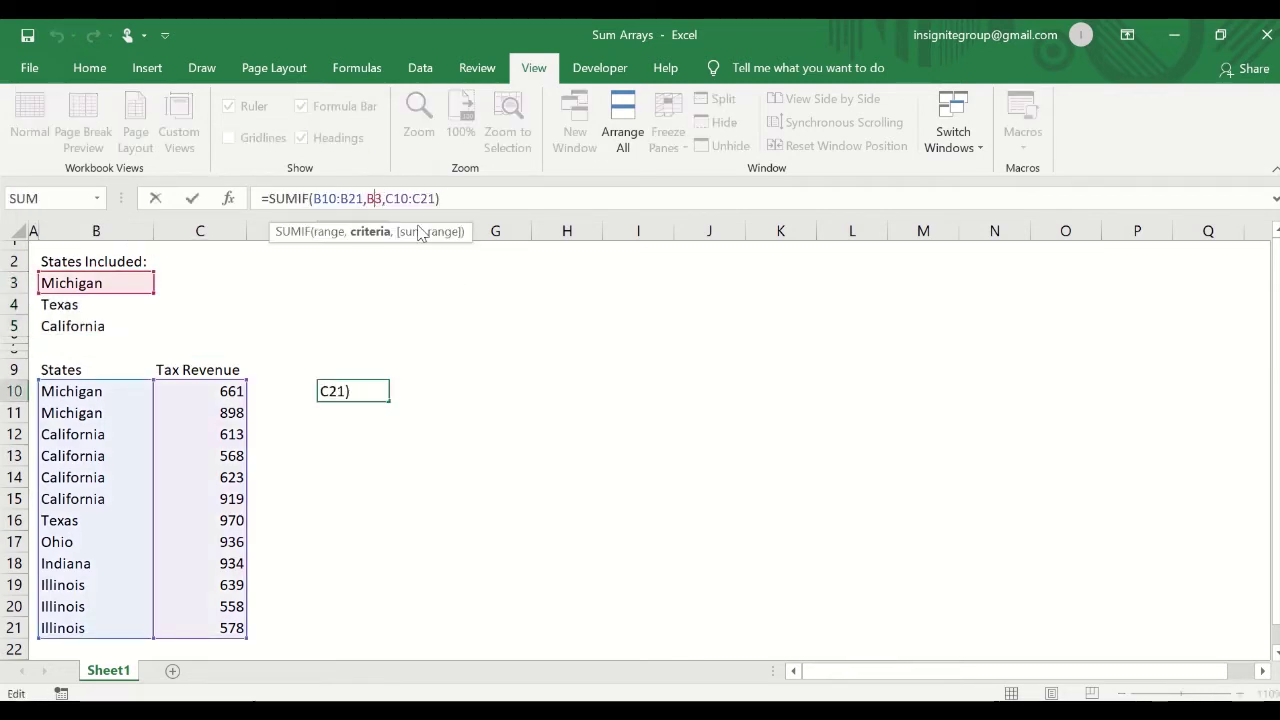
{"action": "key", "text": "BackSpace"}
{"action": "key", "text": "BackSpace"}
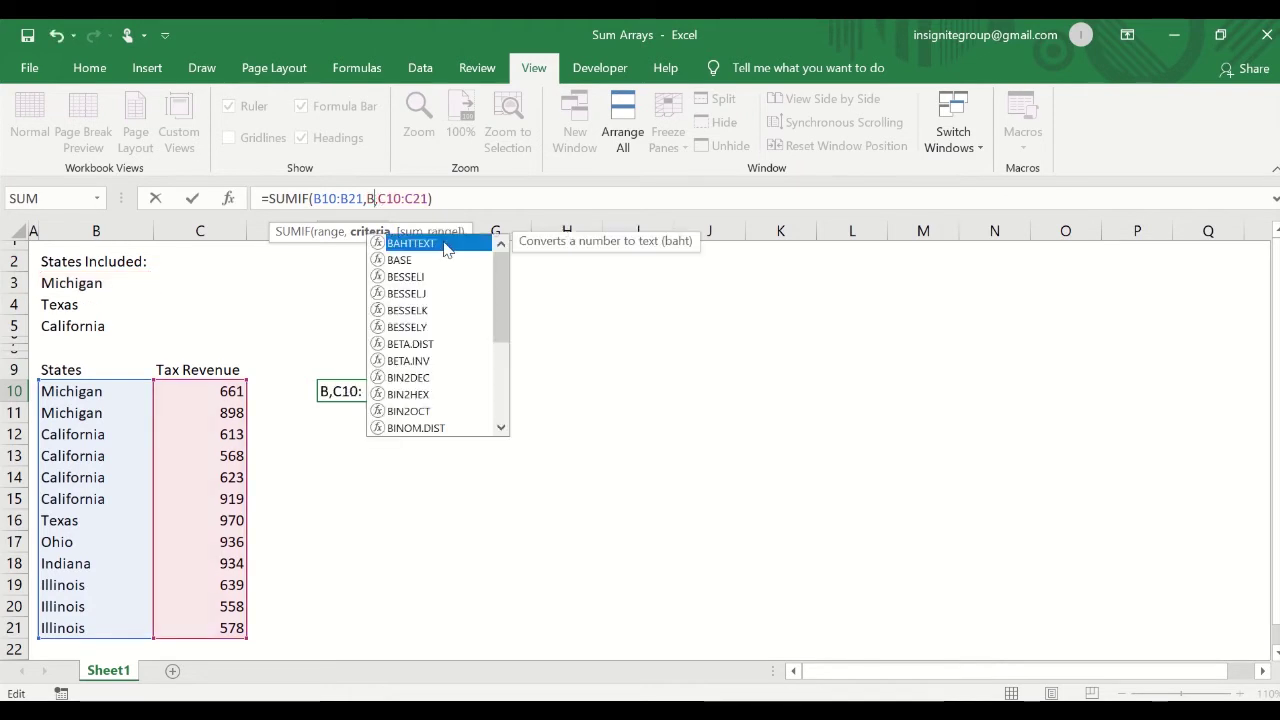
{"action": "type", "text": "\"Michigan"}
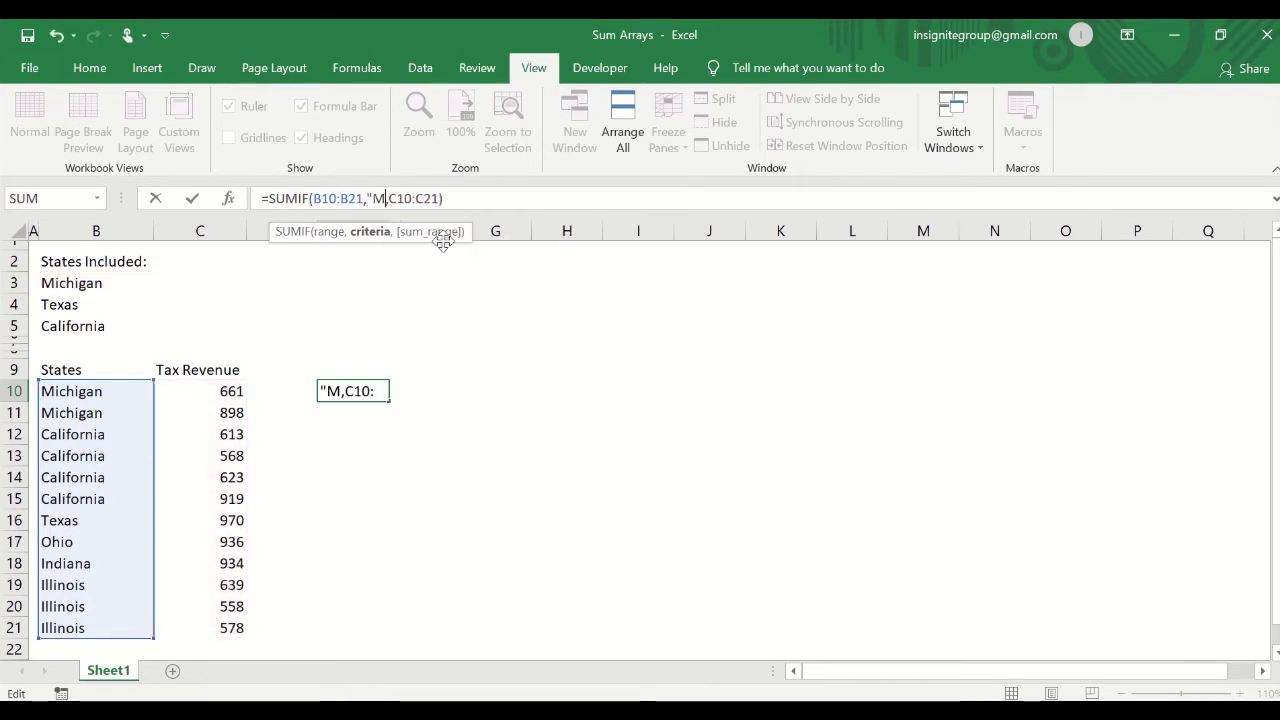
{"action": "type", "text": "\""}
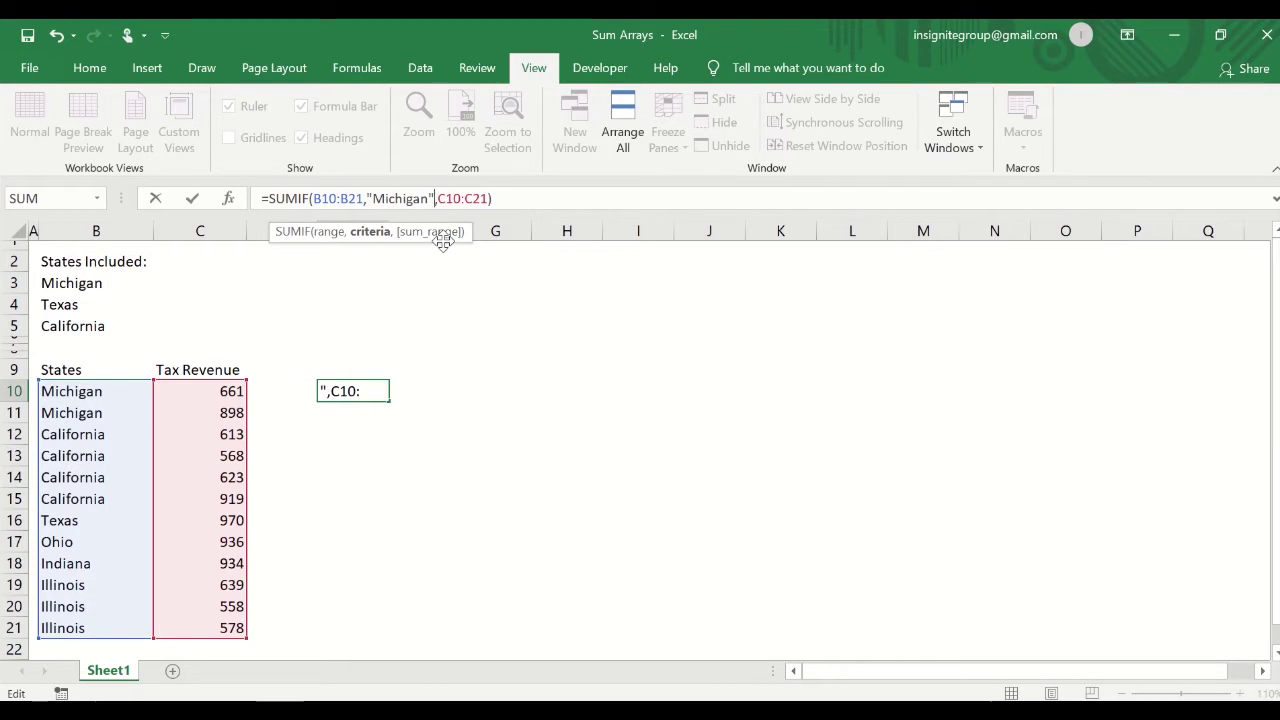
{"action": "key", "text": "Return"}
Copy the SUMIF expression in E10 and add the copy to the end of the formula with a plus sign.
{"action": "key", "text": "Up"}
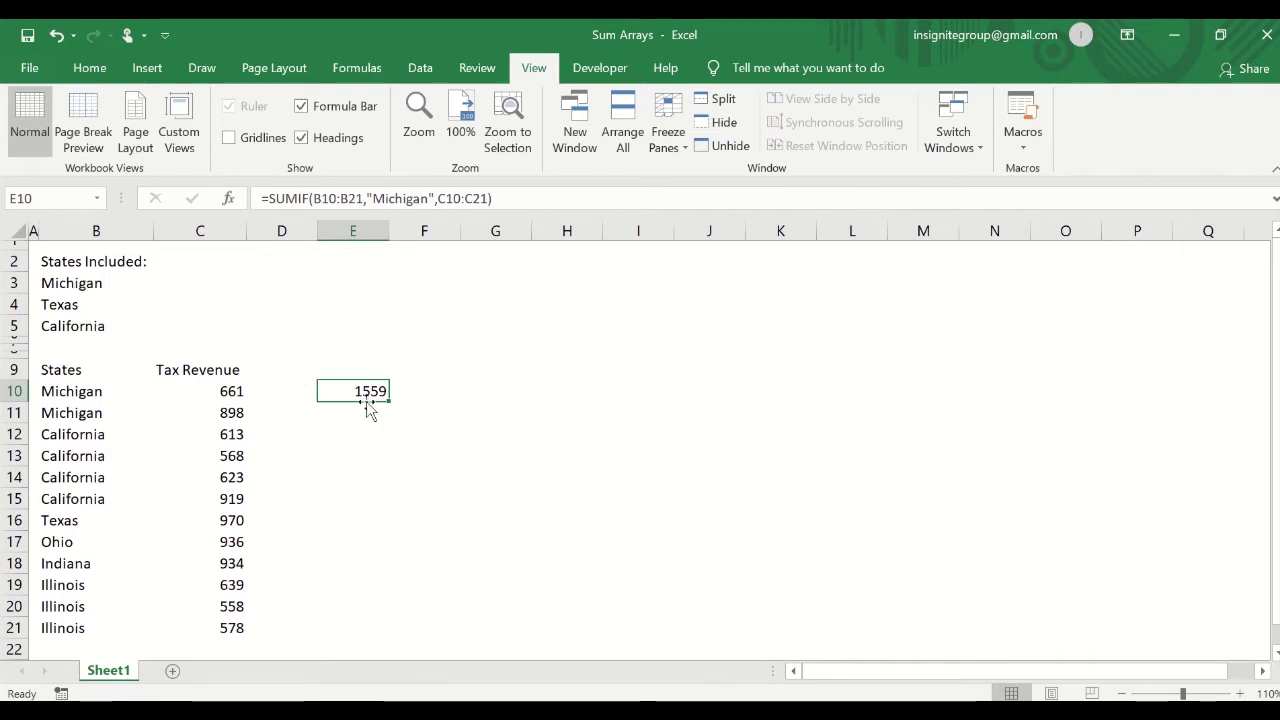
{"action": "left_click_drag", "start_coordinate": [505, 200], "coordinate": [268, 200]}
{"action": "key", "text": "ctrl+c"}
{"action": "key", "text": "Escape"}
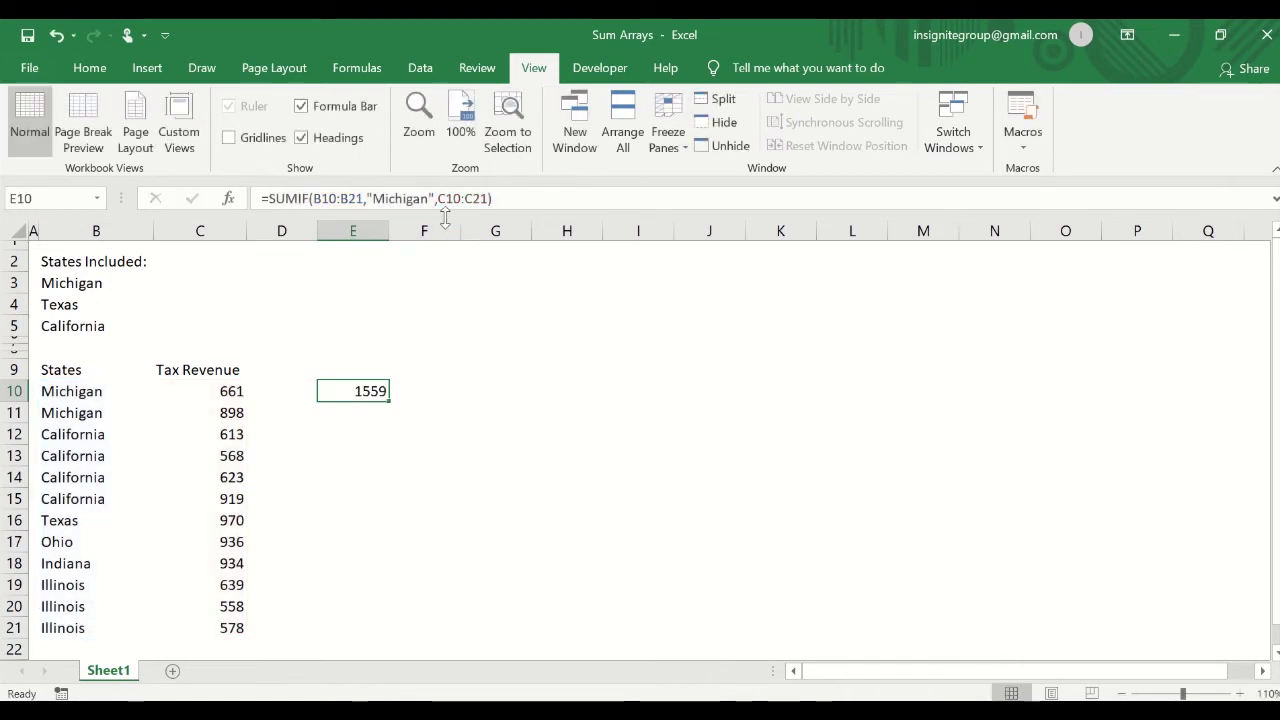
{"action": "left_click", "coordinate": [534, 202]}
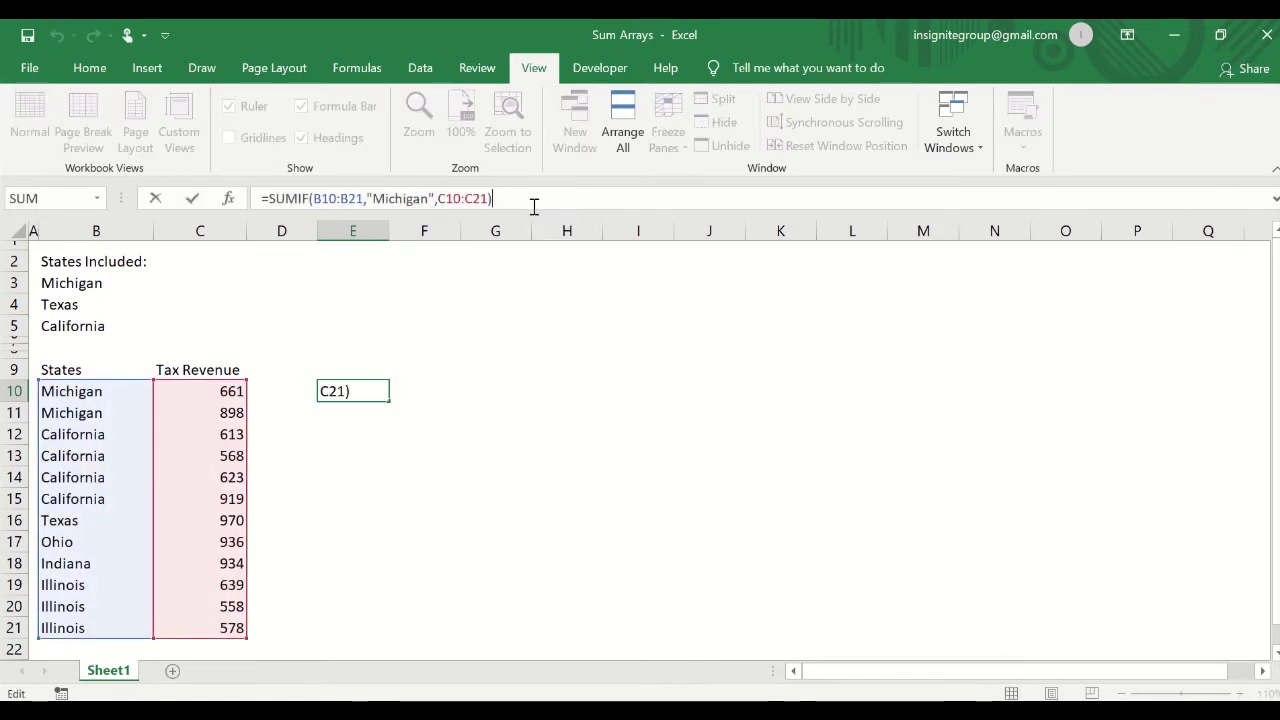
{"action": "type", "text": "+"}
{"action": "key", "text": "ctrl+v"}
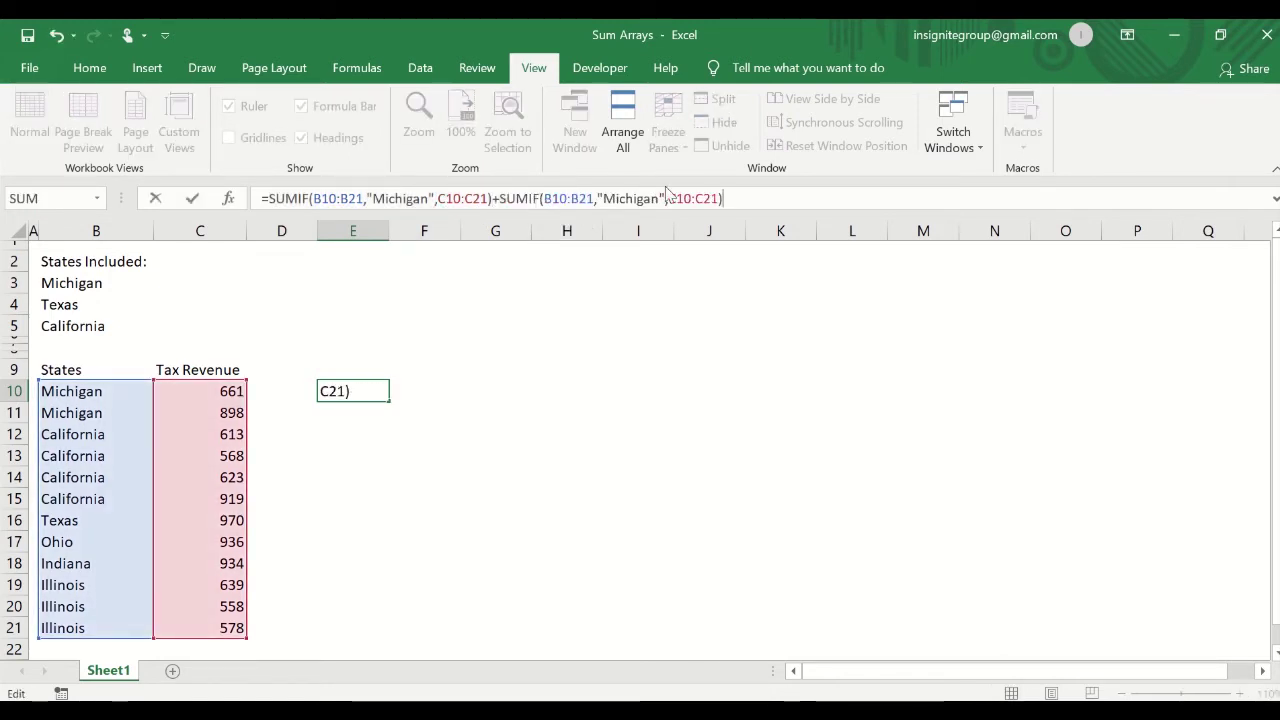
Change the criterion of the second SUMIF in the E10 formula to "texas".
{"action": "left_click", "coordinate": [662, 198]}
{"action": "key", "text": "BackSpace"}
{"action": "key", "text": "BackSpace"}
{"action": "key", "text": "BackSpace"}
{"action": "key", "text": "BackSpace"}
{"action": "key", "text": "BackSpace"}
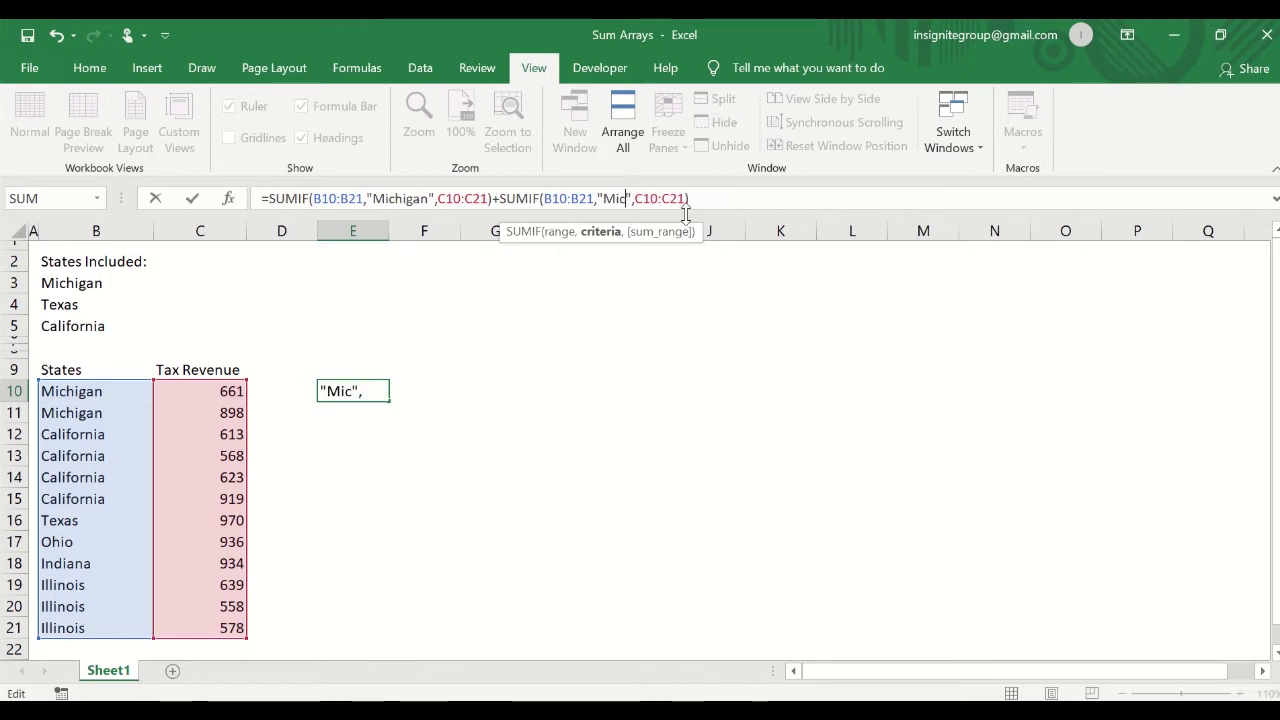
{"action": "key", "text": "BackSpace"}
{"action": "key", "text": "BackSpace"}
{"action": "key", "text": "BackSpace"}
{"action": "type", "text": "texa"}
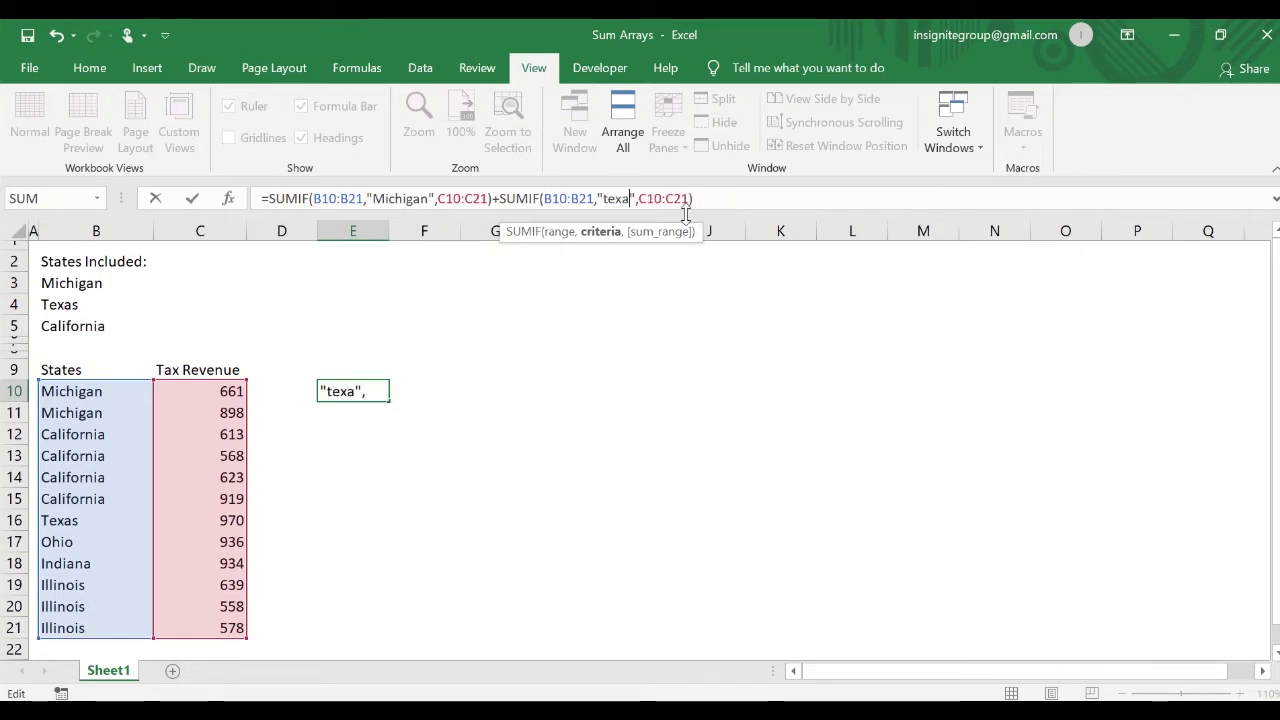
{"action": "type", "text": "s"}
Add a third copied SUMIF to the E10 formula with the criterion "California" and commit the formula.
{"action": "left_click", "coordinate": [737, 206]}
{"action": "type", "text": "+"}
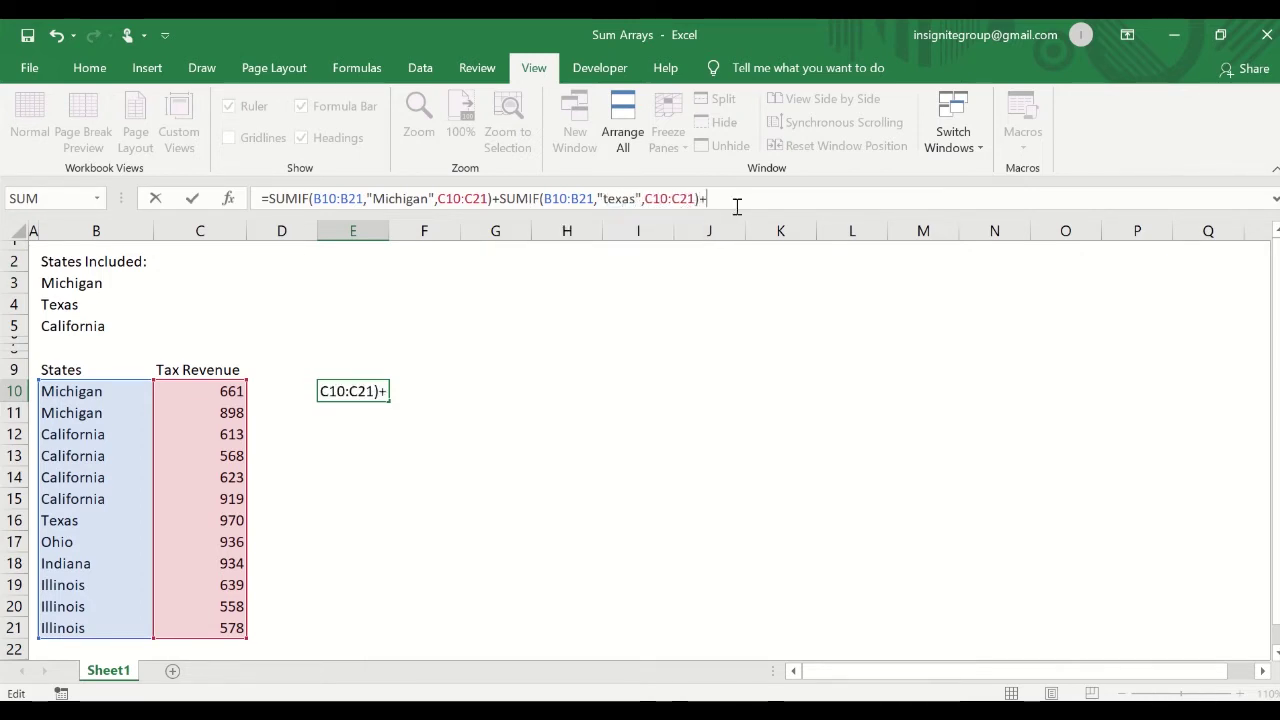
{"action": "key", "text": "ctrl+v"}
{"action": "left_click", "coordinate": [865, 199]}
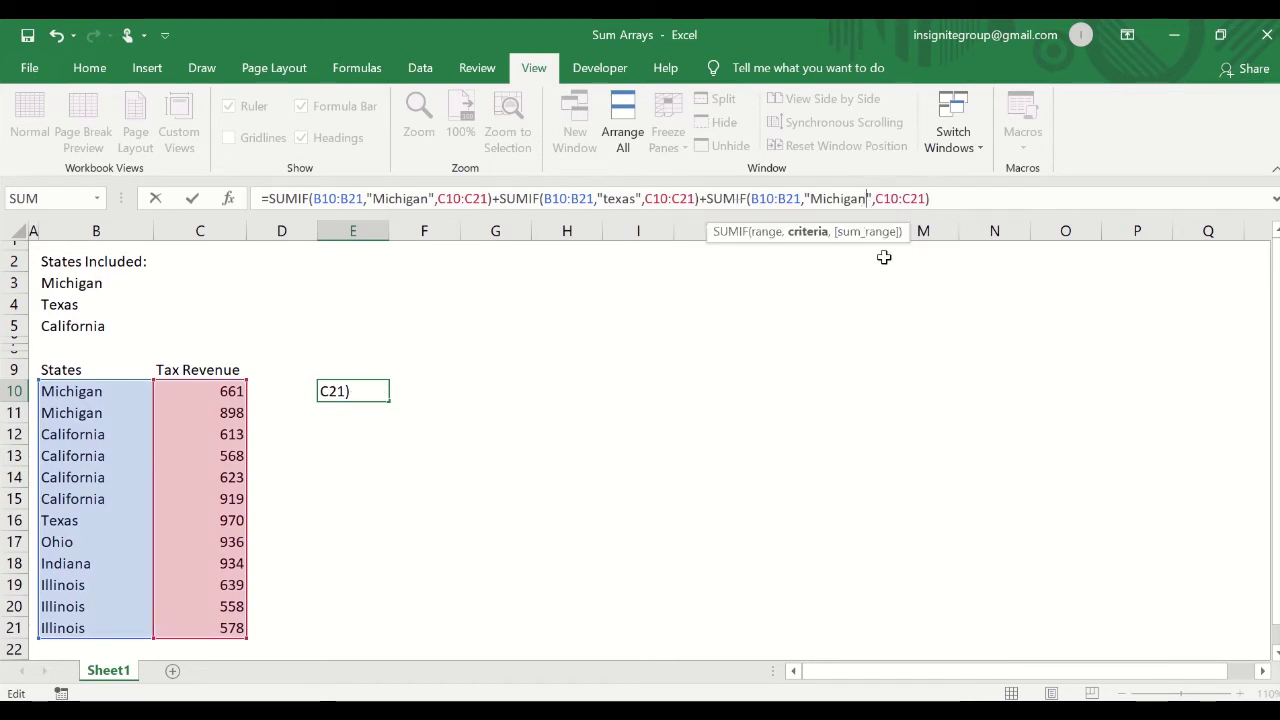
{"action": "key", "text": "BackSpace"}
{"action": "key", "text": "BackSpace"}
{"action": "key", "text": "BackSpace"}
{"action": "key", "text": "BackSpace"}
{"action": "key", "text": "BackSpace"}
{"action": "key", "text": "BackSpace"}
{"action": "key", "text": "BackSpace"}
{"action": "key", "text": "BackSpace"}
{"action": "type", "text": "Califro"}
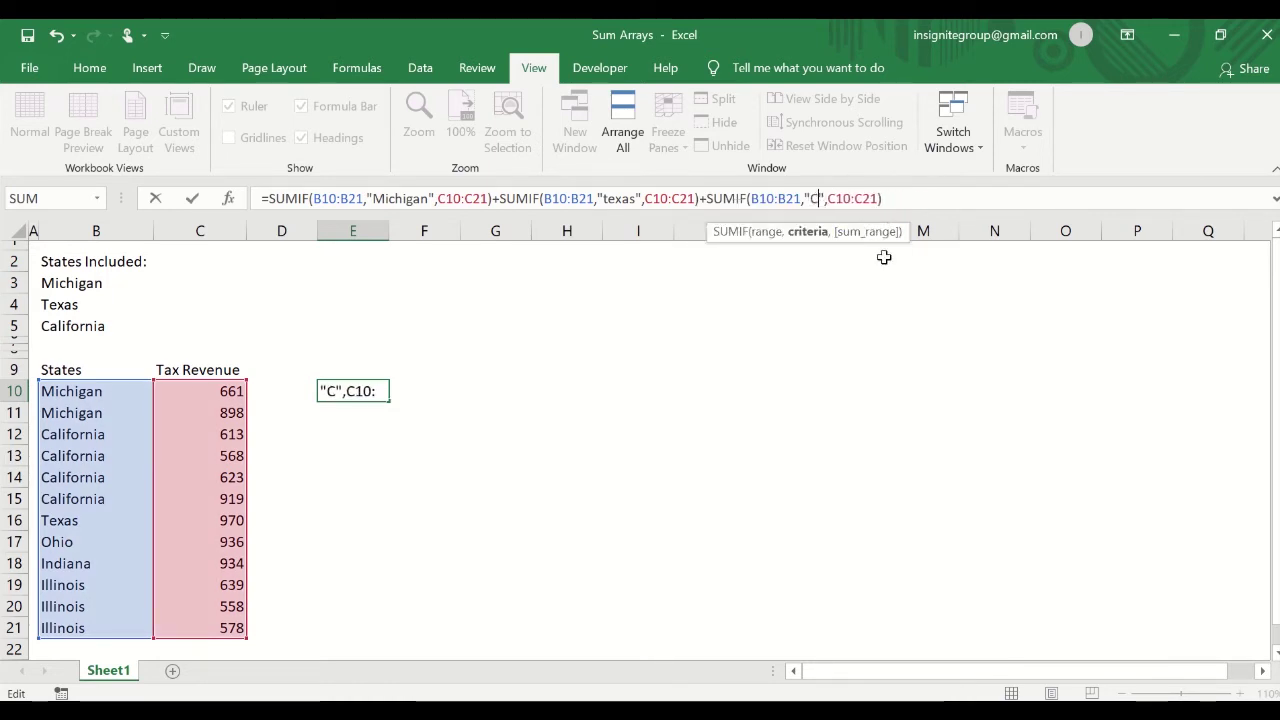
{"action": "key", "text": "BackSpace"}
{"action": "key", "text": "BackSpace"}
{"action": "type", "text": "ornia"}
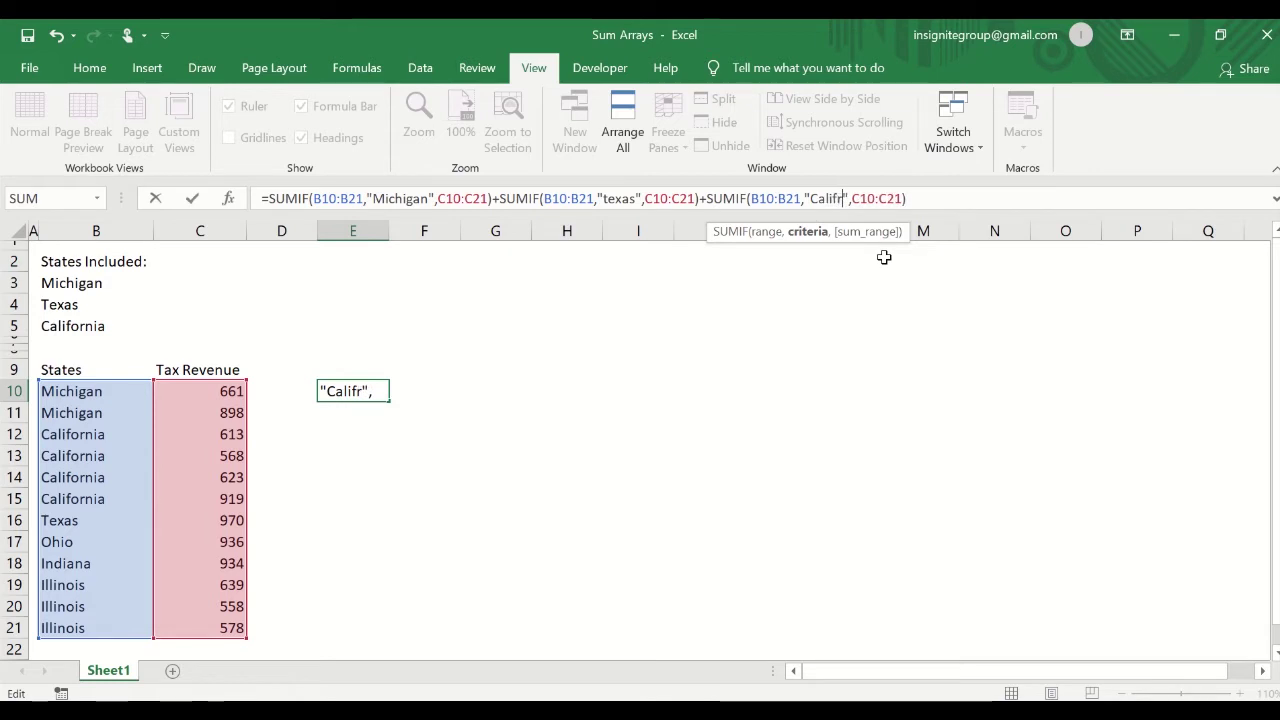
{"action": "key", "text": "Return"}
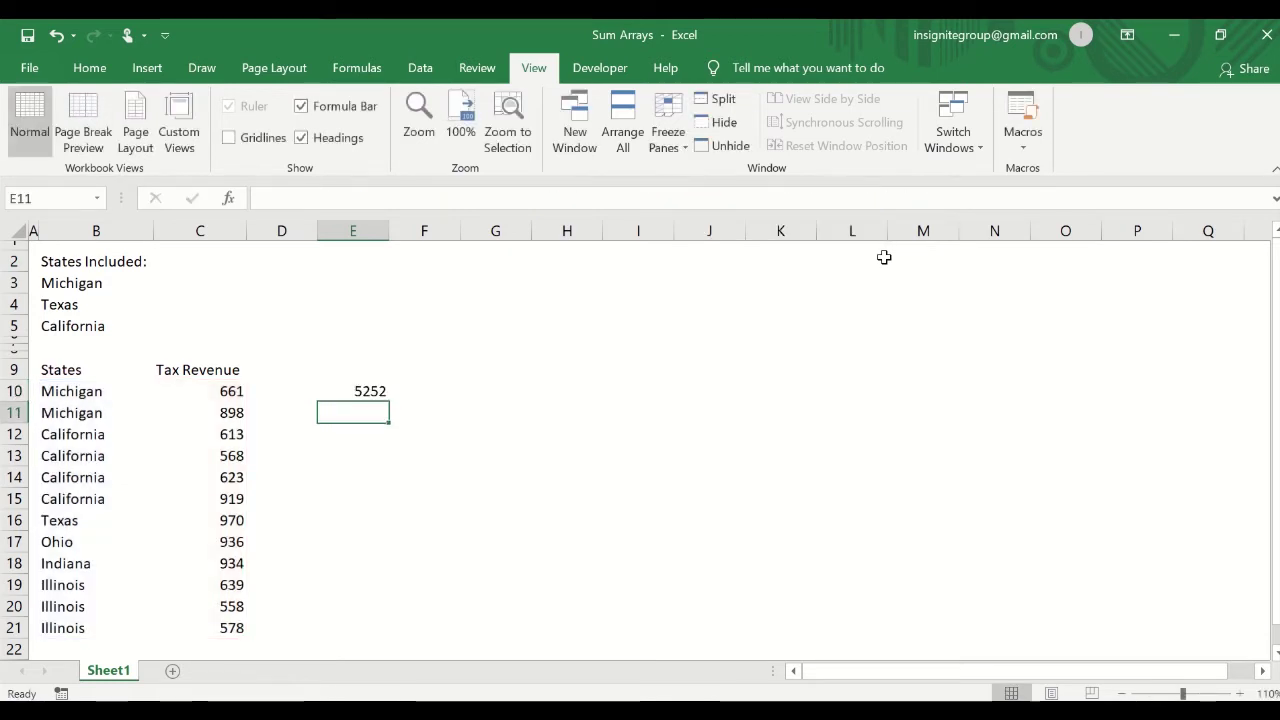
Select the Michigan, California and Texas revenue values in C10:C16 to check their total against the E10 formula.
{"action": "key", "text": "Up"}
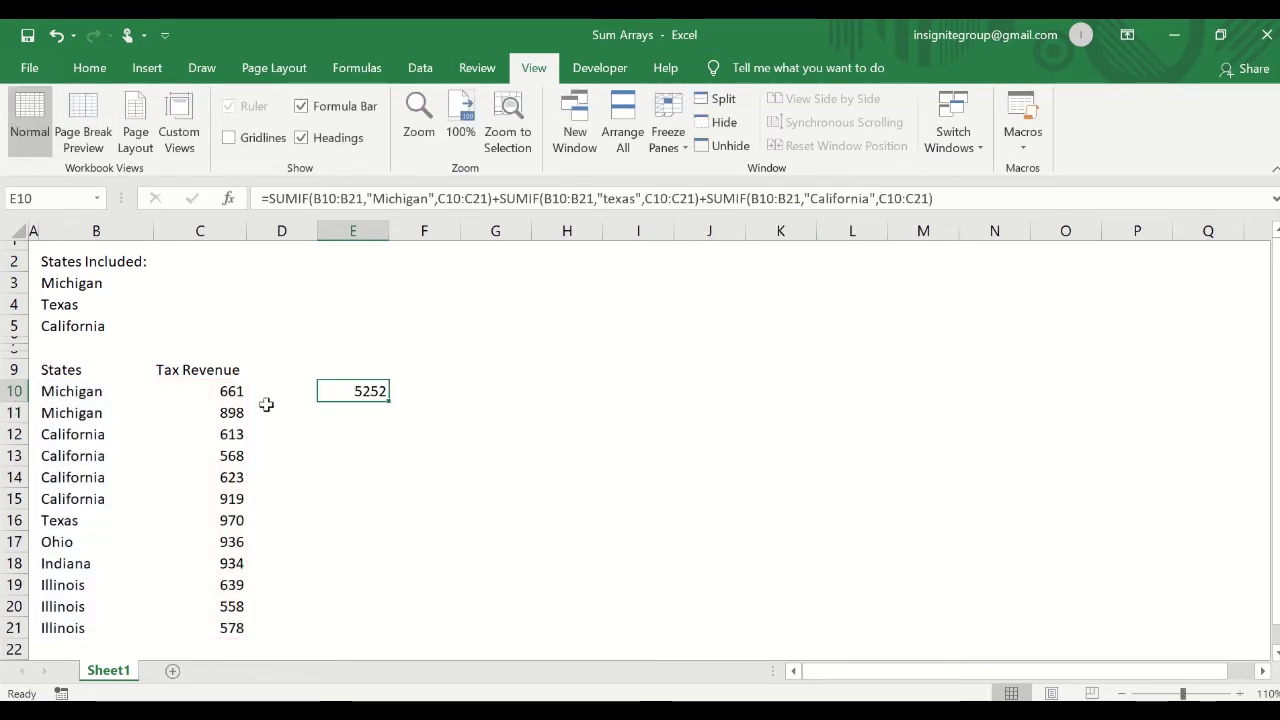
{"action": "left_click_drag", "start_coordinate": [224, 392], "coordinate": [221, 494]}
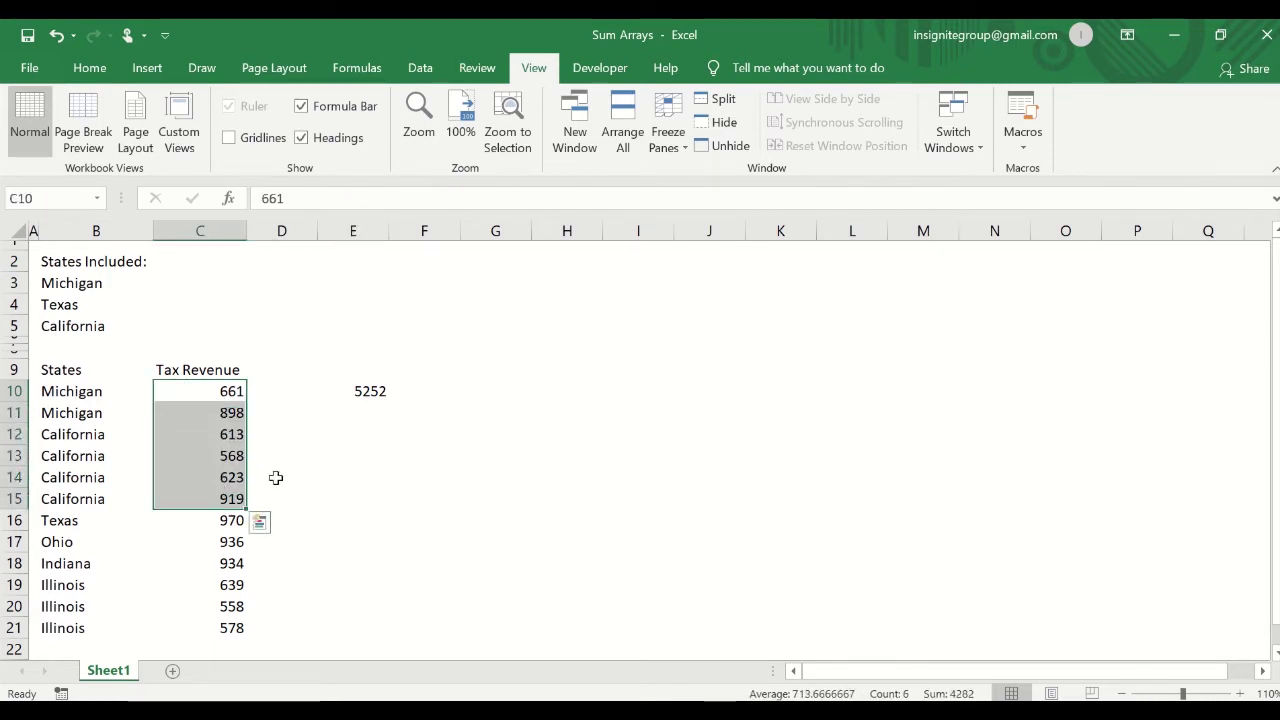
{"action": "key", "text": "shift+Down"}
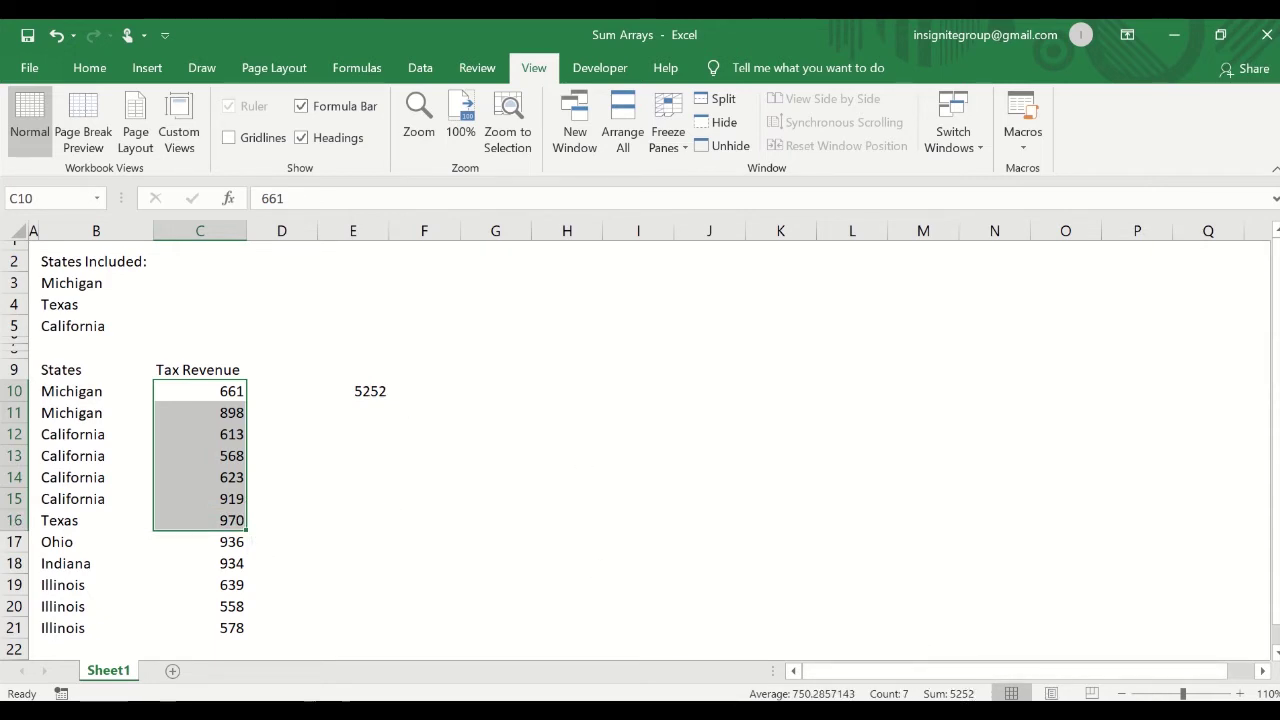
Replace the E10 formula with a single SUMIF using range B10:B21, criteria B3:B5 and sum range C10:C21.
{"action": "left_click", "coordinate": [362, 386]}
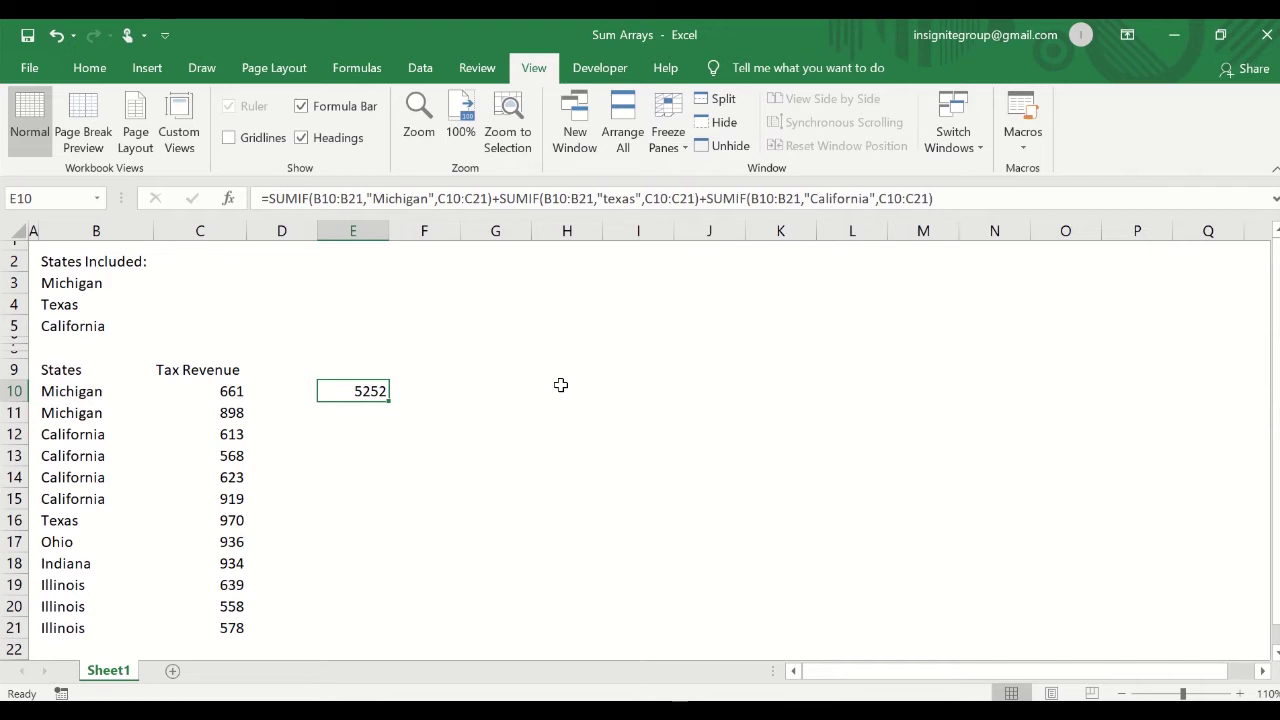
{"action": "type", "text": "="}
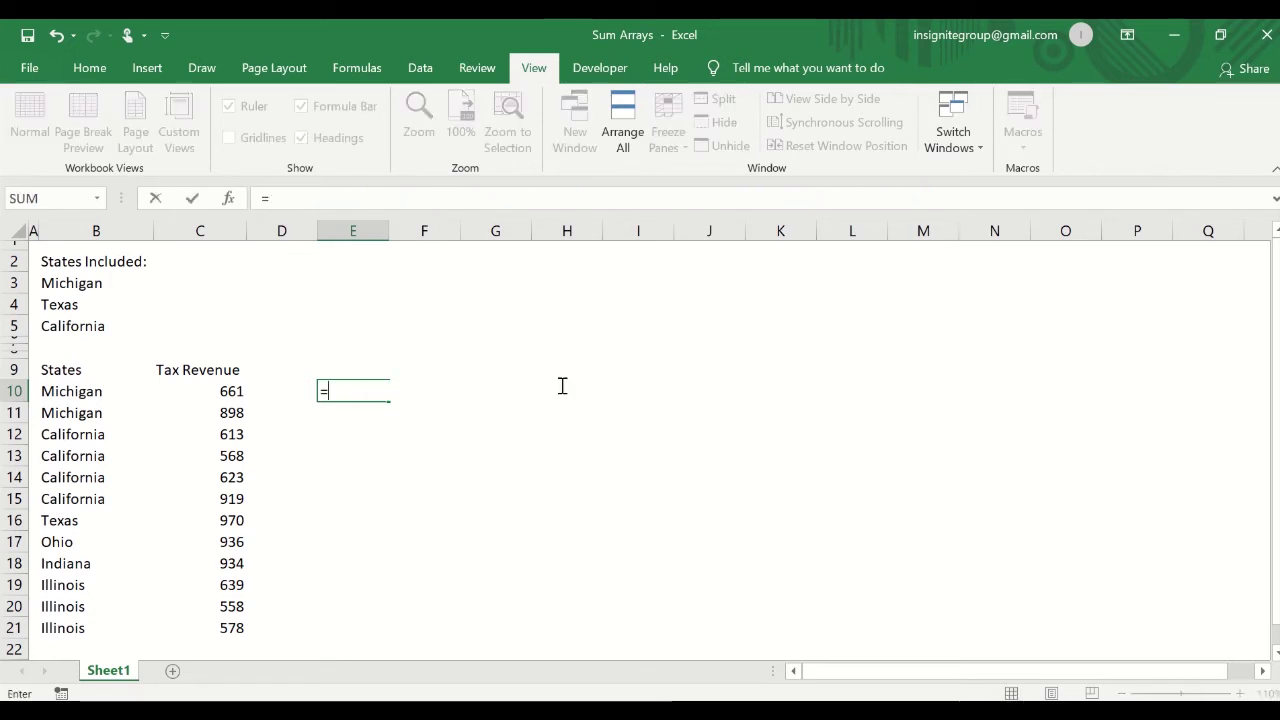
{"action": "type", "text": "sumif("}
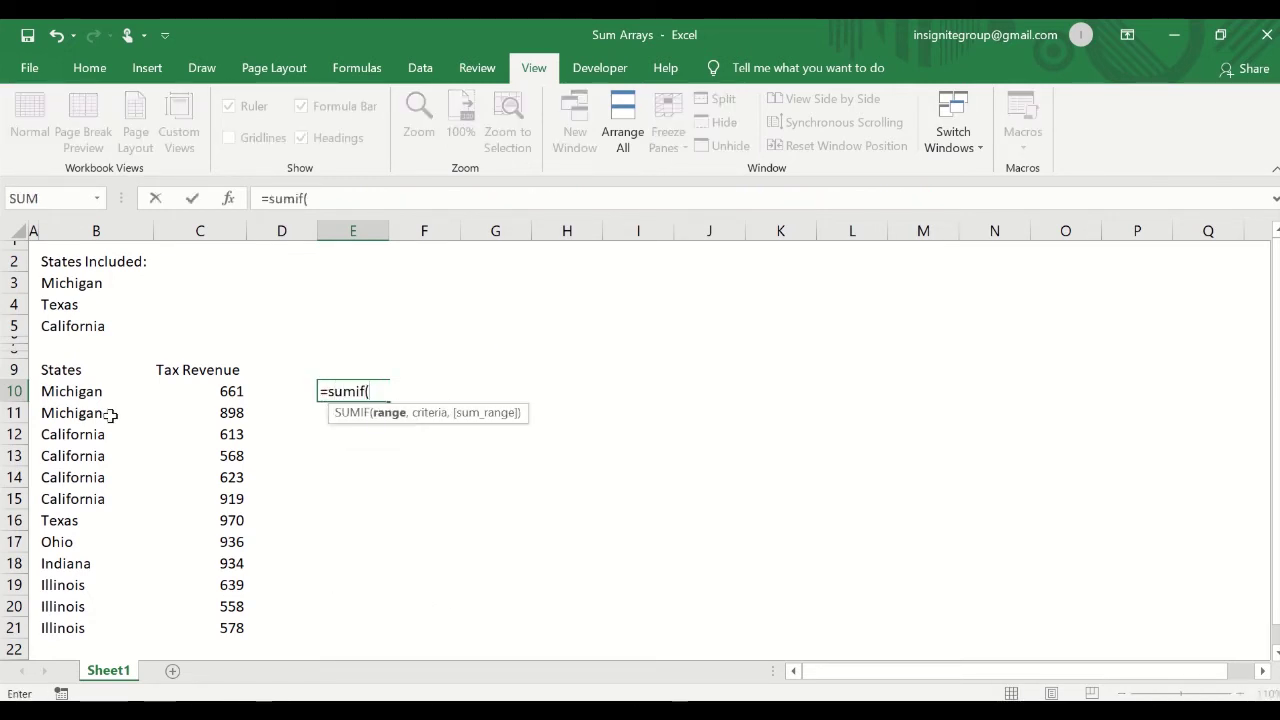
{"action": "left_click_drag", "start_coordinate": [69, 391], "coordinate": [80, 623]}
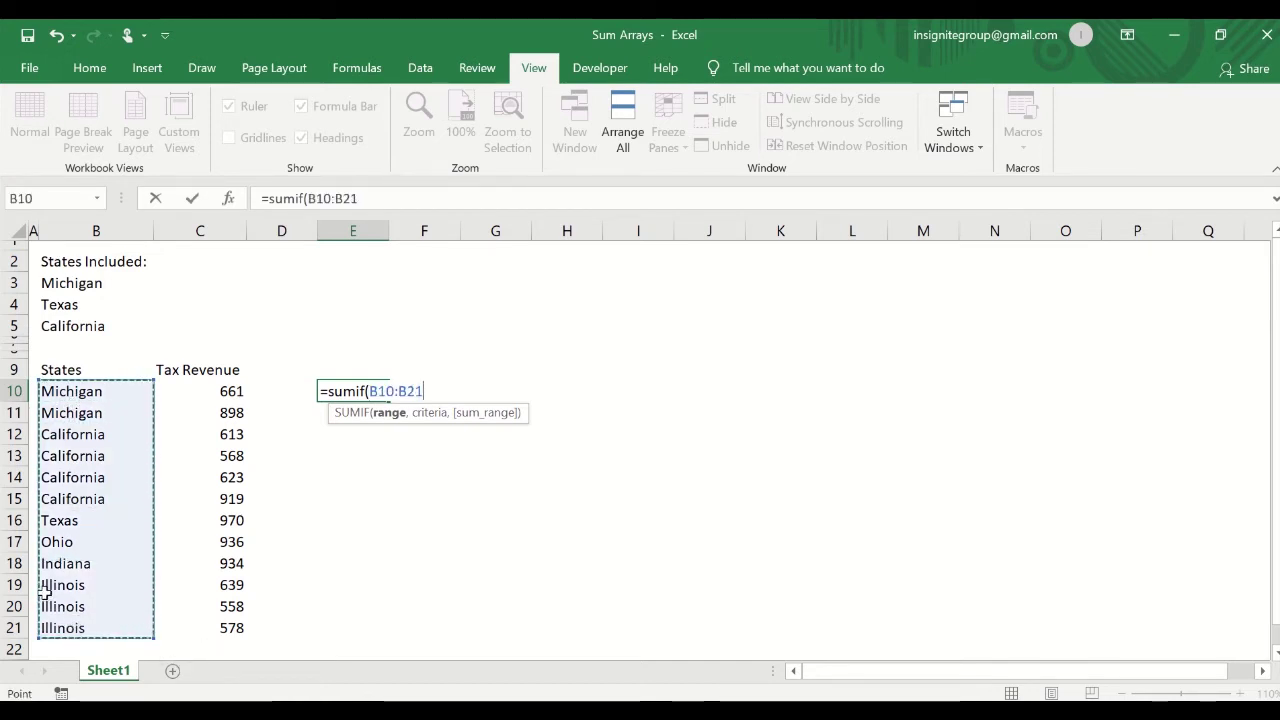
{"action": "type", "text": ","}
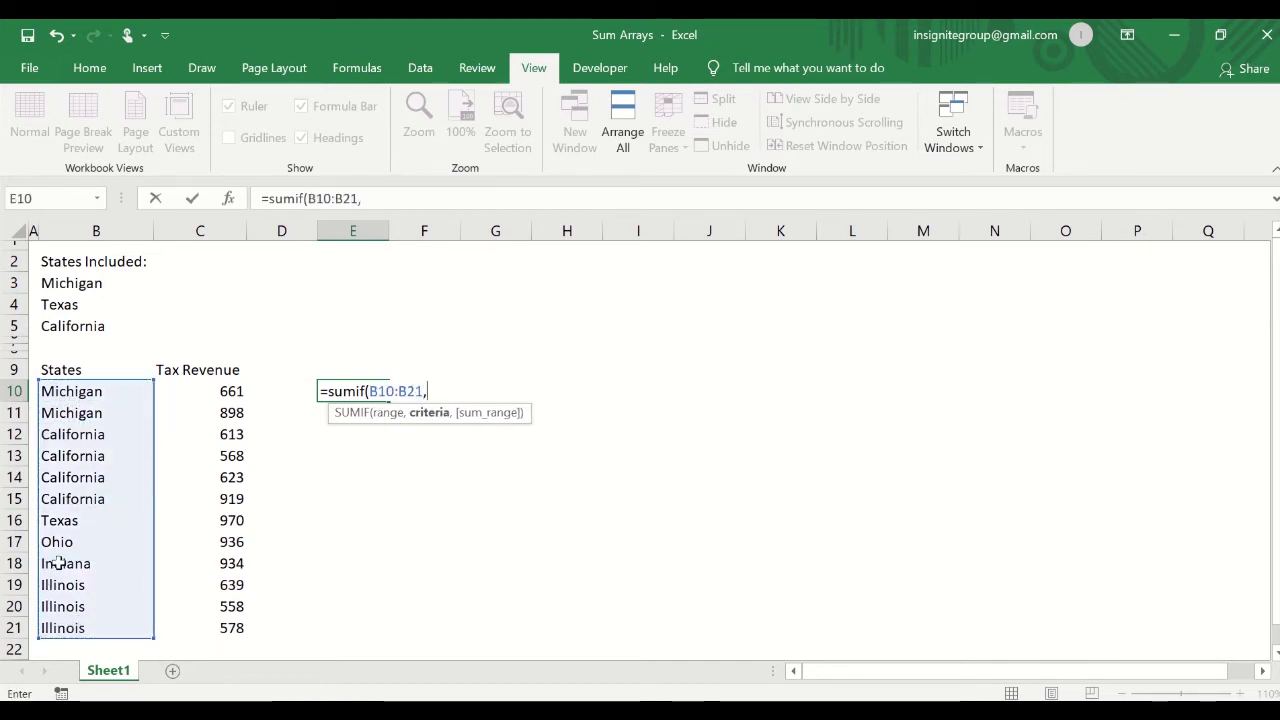
{"action": "left_click", "coordinate": [88, 285]}
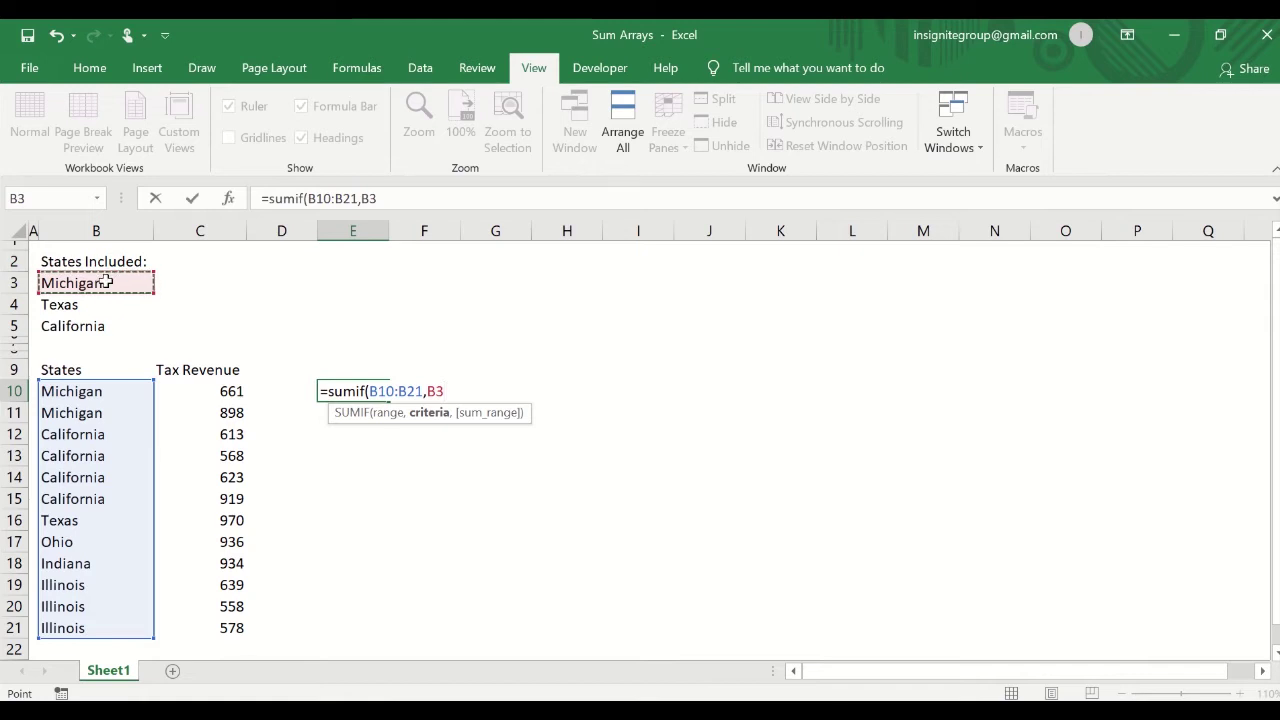
{"action": "left_click_drag", "start_coordinate": [100, 292], "coordinate": [104, 325]}
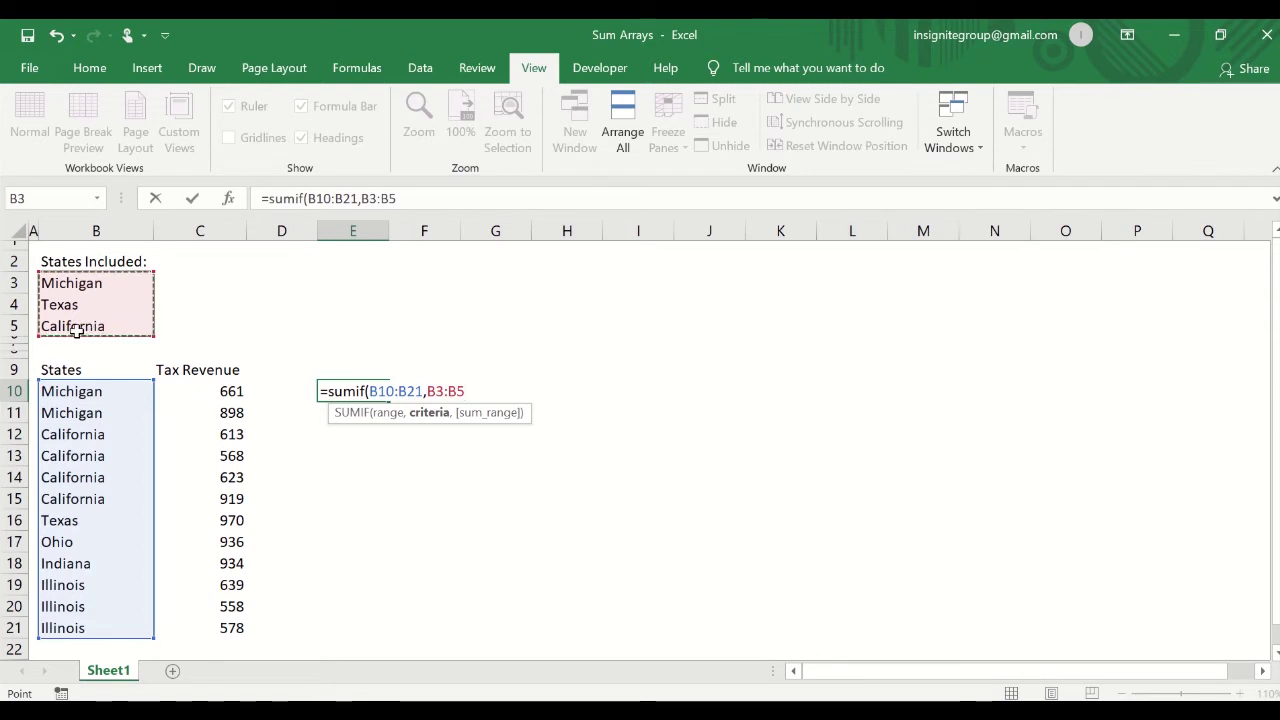
{"action": "type", "text": ","}
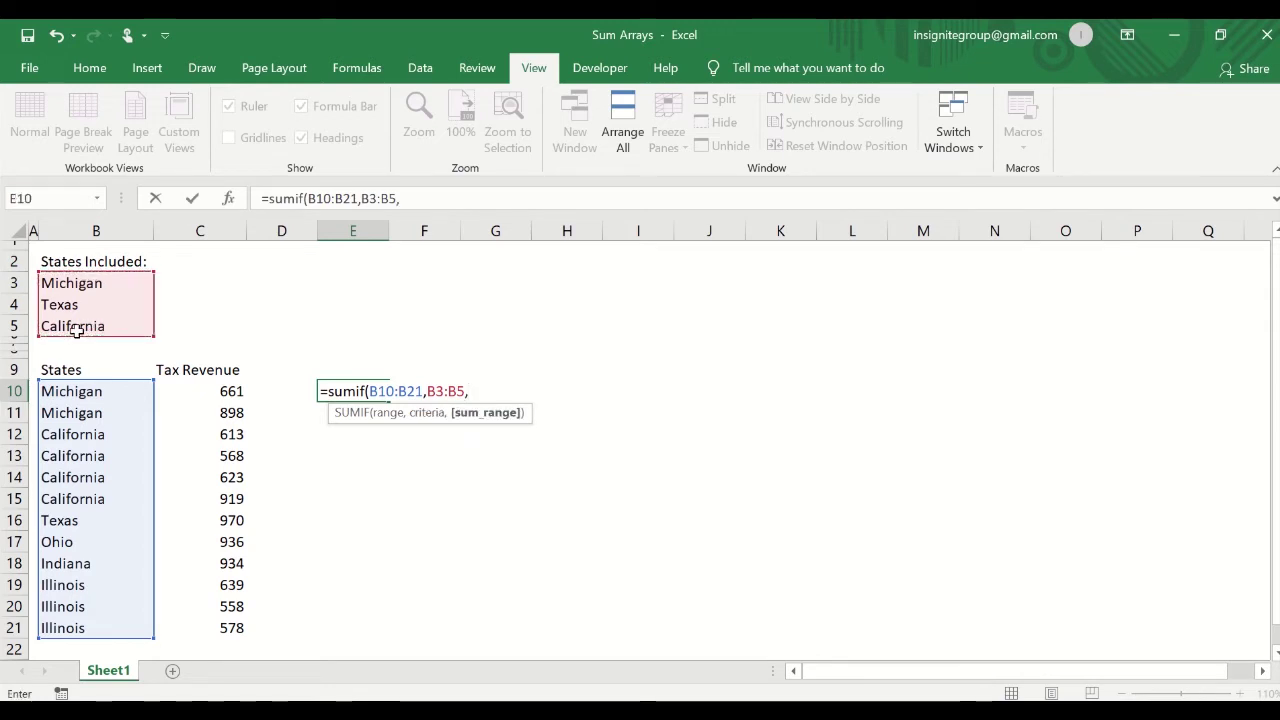
{"action": "left_click_drag", "start_coordinate": [222, 390], "coordinate": [216, 624]}
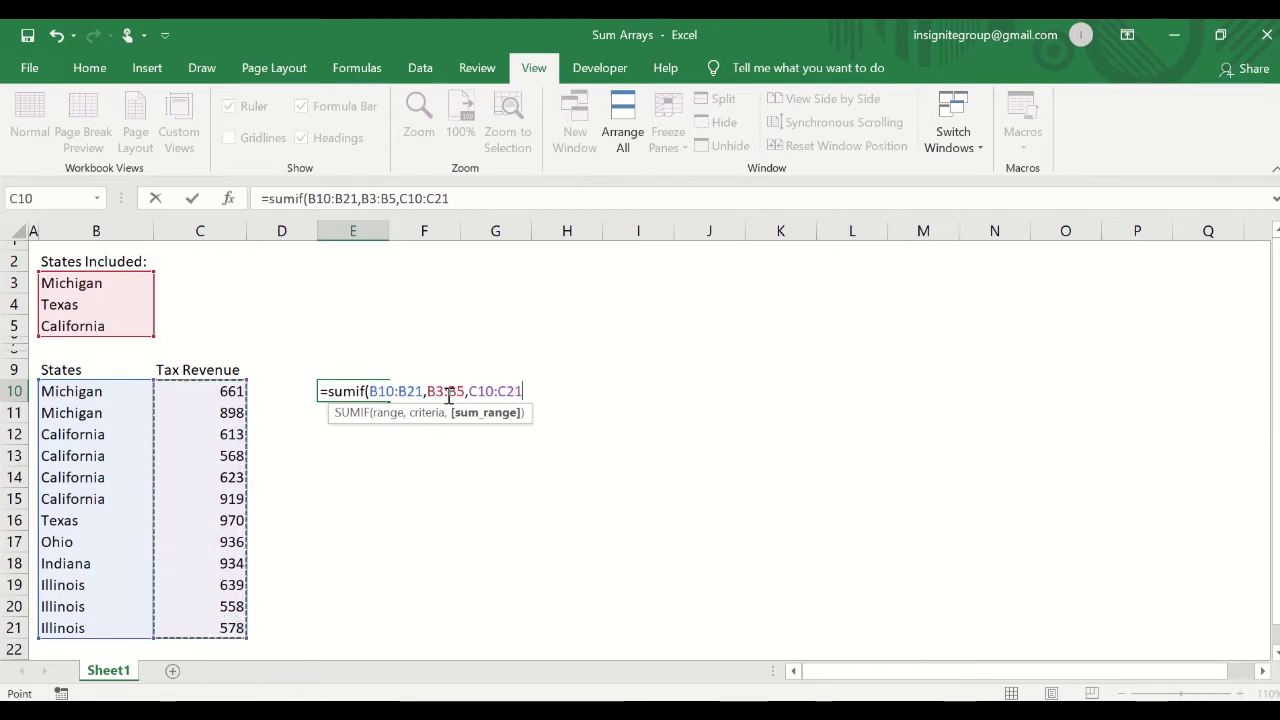
{"action": "type", "text": ")"}
{"action": "key", "text": "Return"}
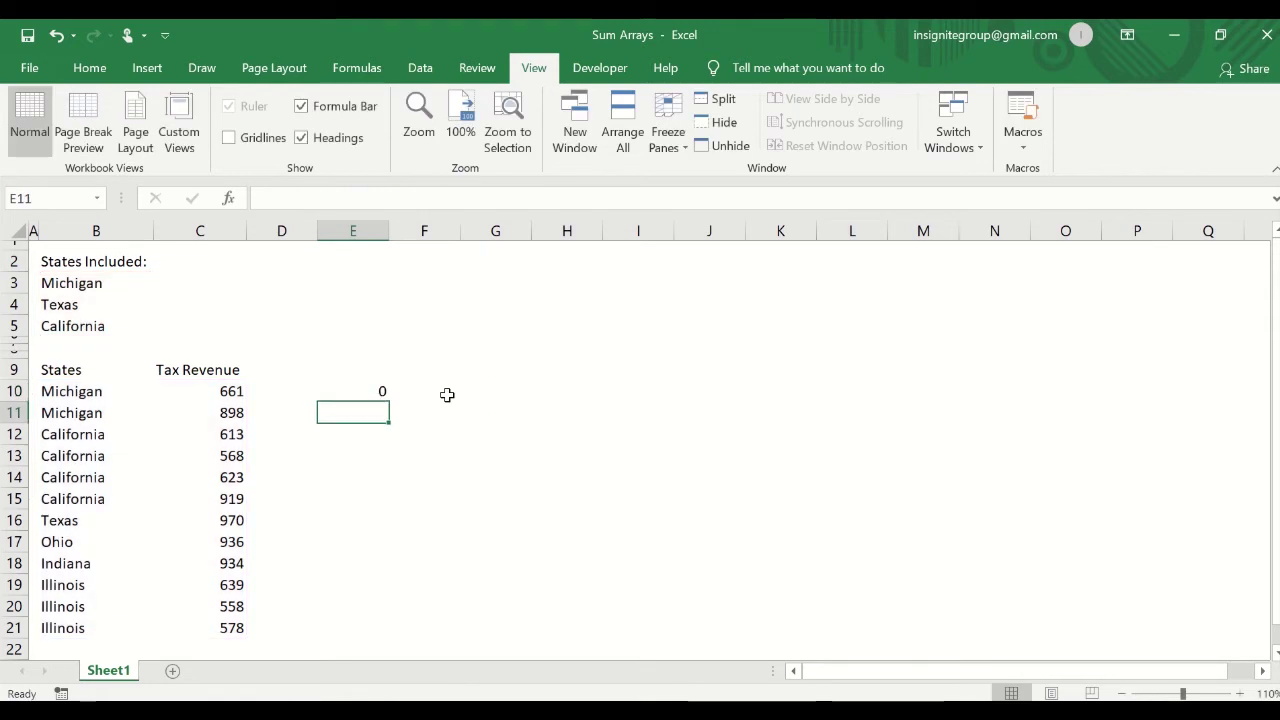
Evaluate the SUMIF expression inside the E10 formula to inspect the array it returns, and leave the formula unchanged.
{"action": "key", "text": "Up"}
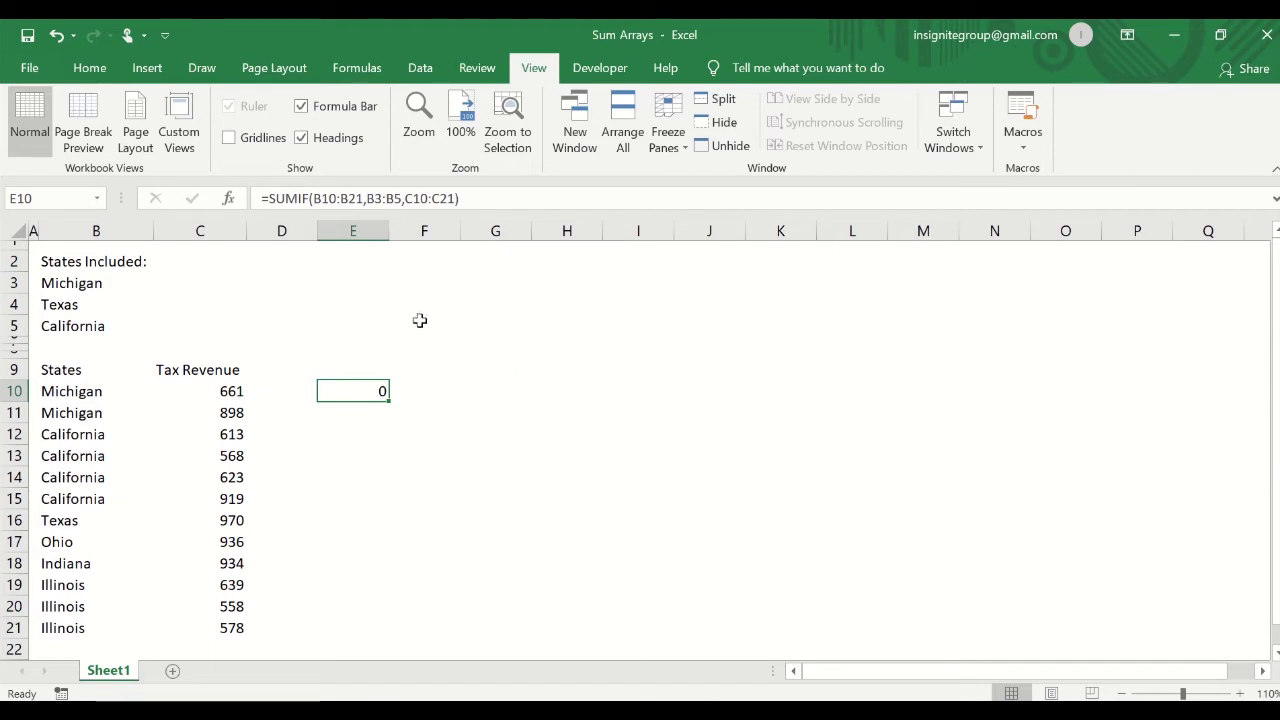
{"action": "left_click_drag", "start_coordinate": [271, 203], "coordinate": [383, 203]}
{"action": "left_click", "coordinate": [279, 203]}
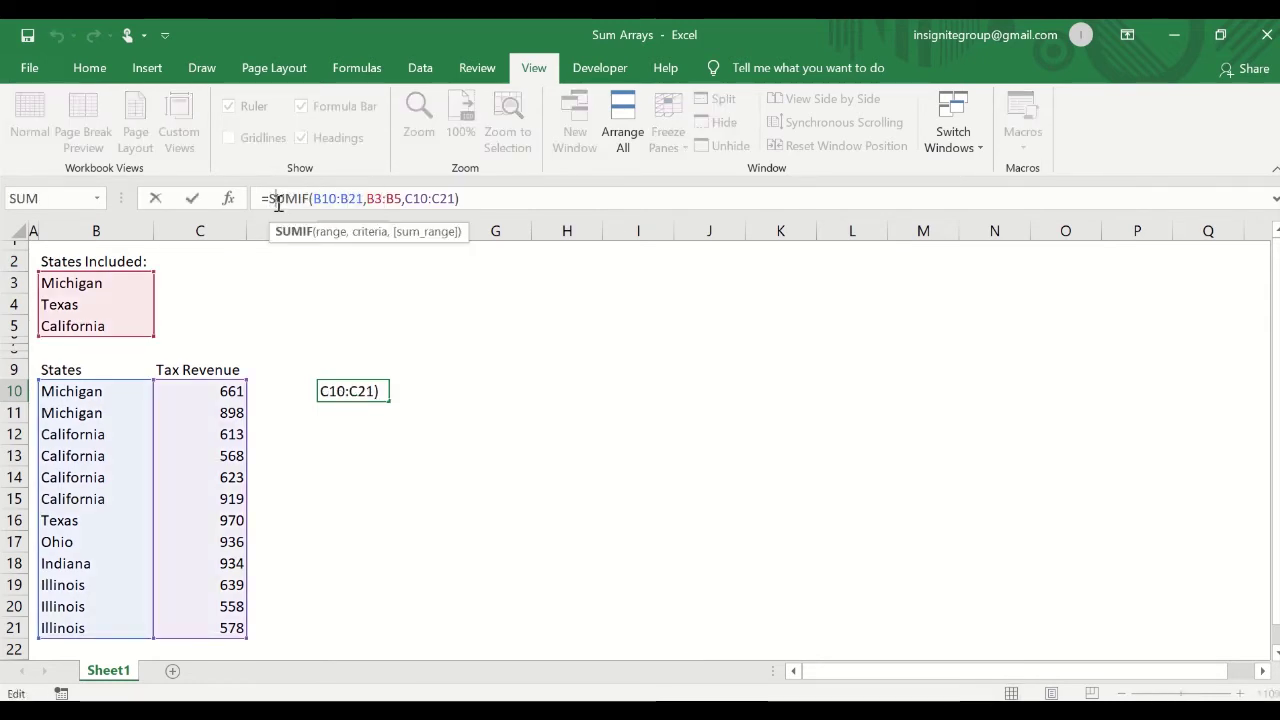
{"action": "left_click_drag", "start_coordinate": [268, 203], "coordinate": [476, 200]}
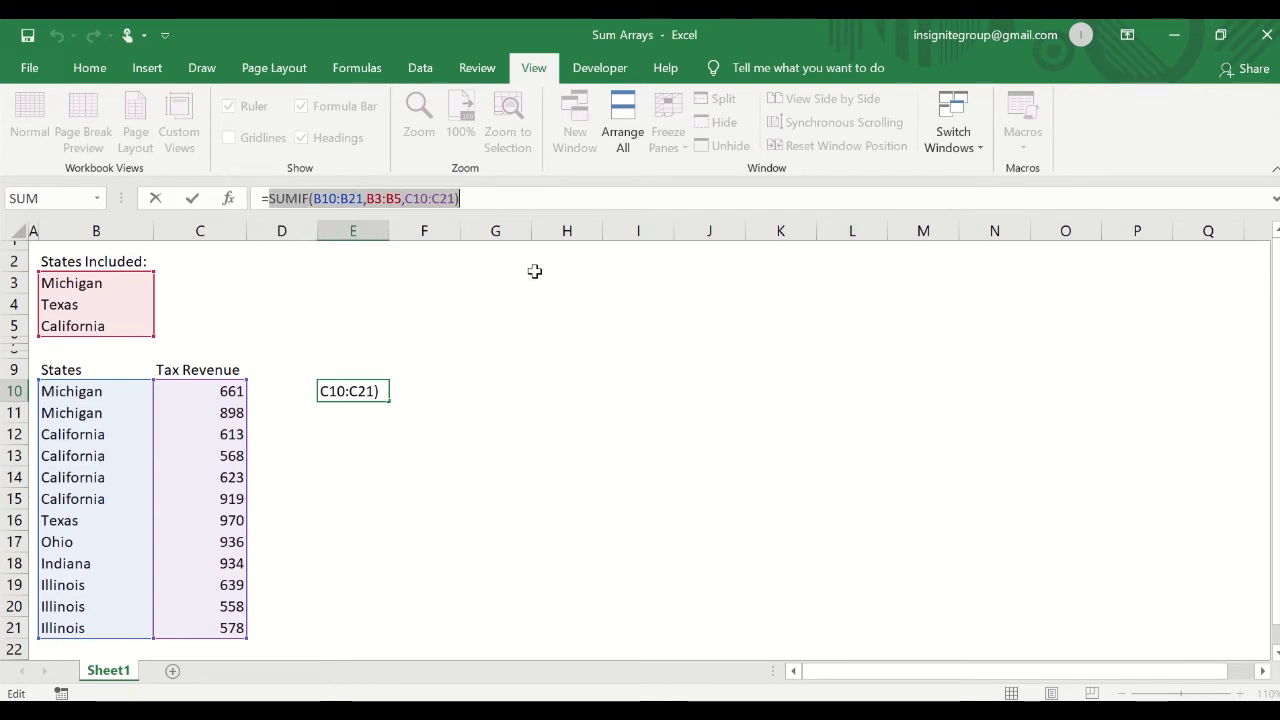
{"action": "key", "text": "F9"}
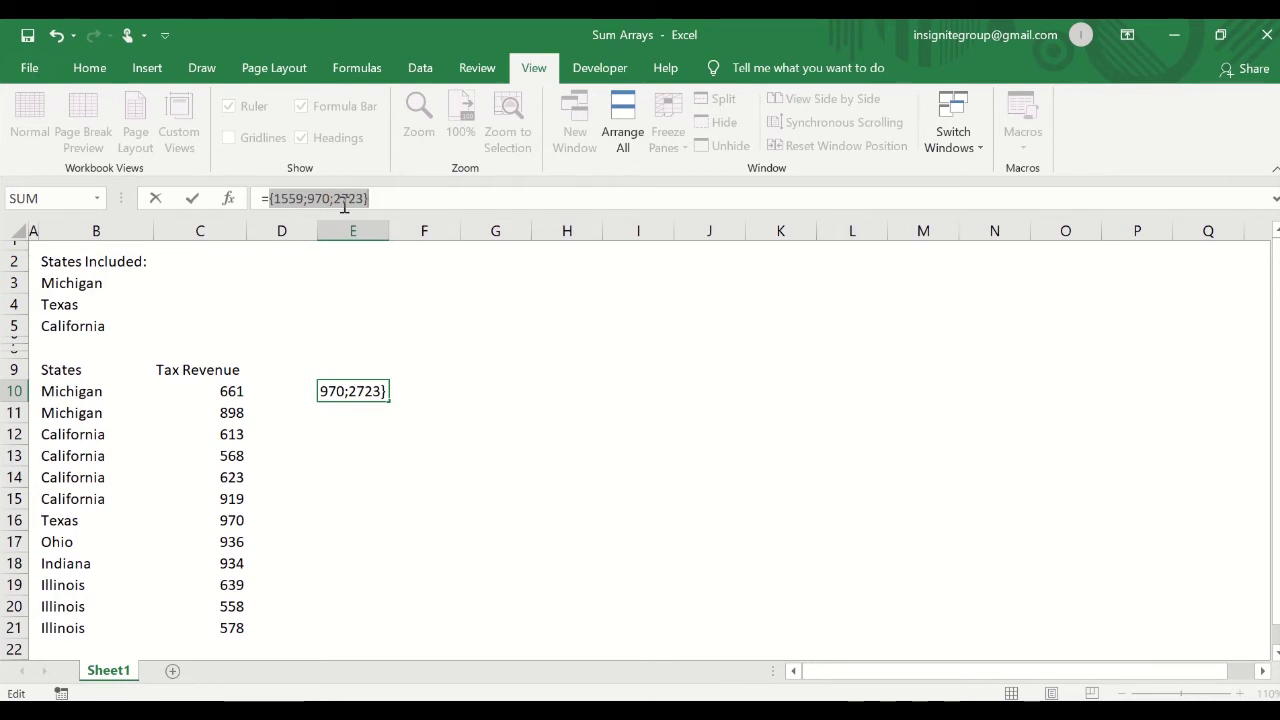
{"action": "key", "text": "Escape"}
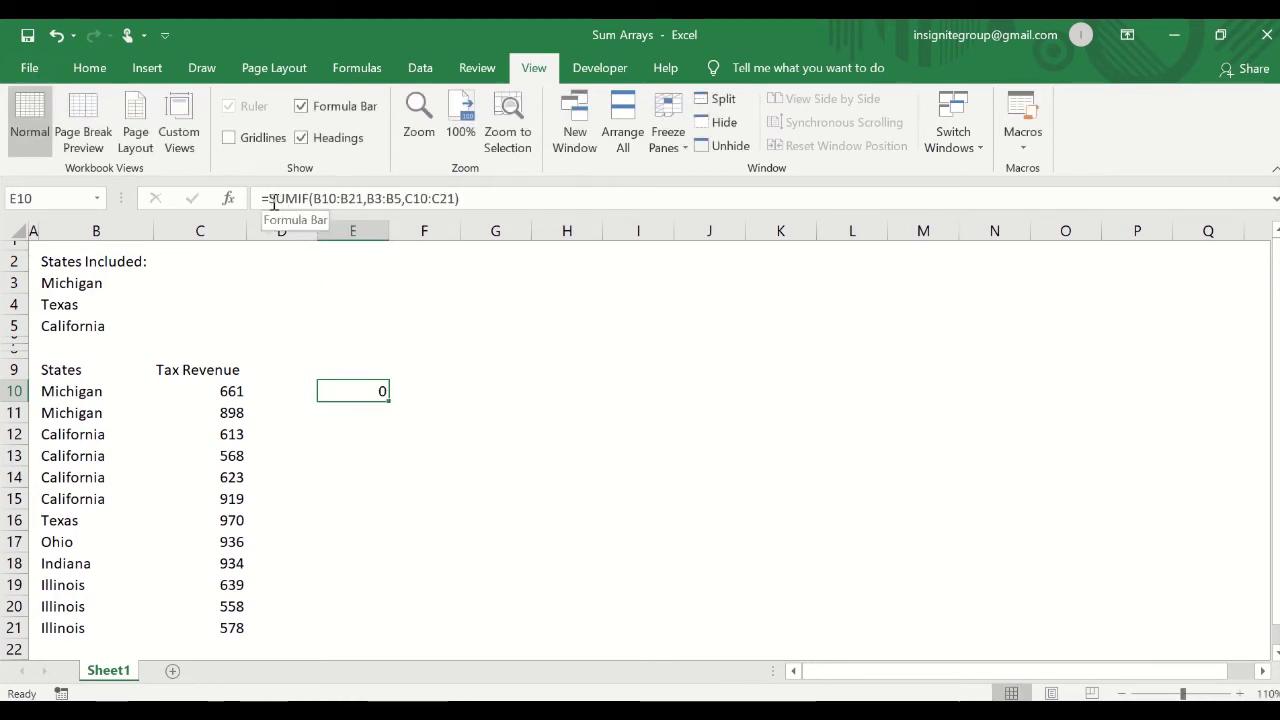
Wrap the SUMIF expression in E10 in a SUM function and commit it as a regular formula.
{"action": "key", "text": "F2"}
{"action": "type", "text": "sum("}
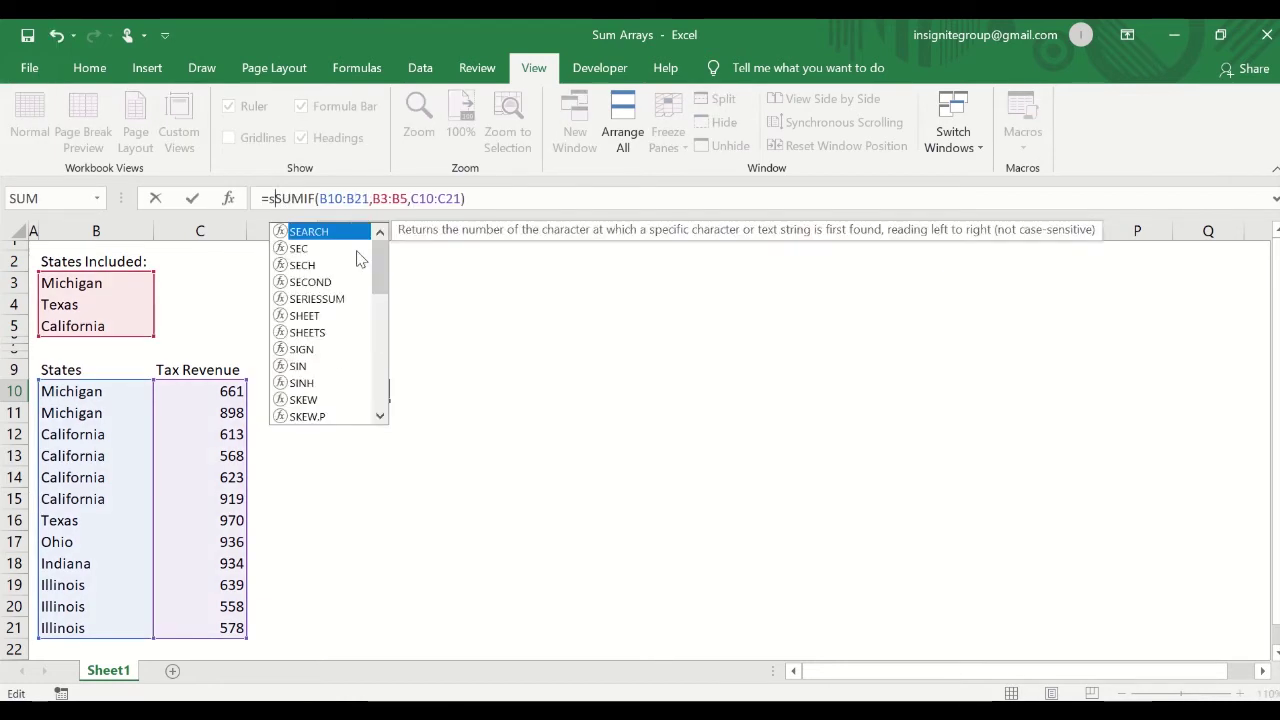
{"action": "left_click", "coordinate": [561, 199]}
{"action": "type", "text": ")"}
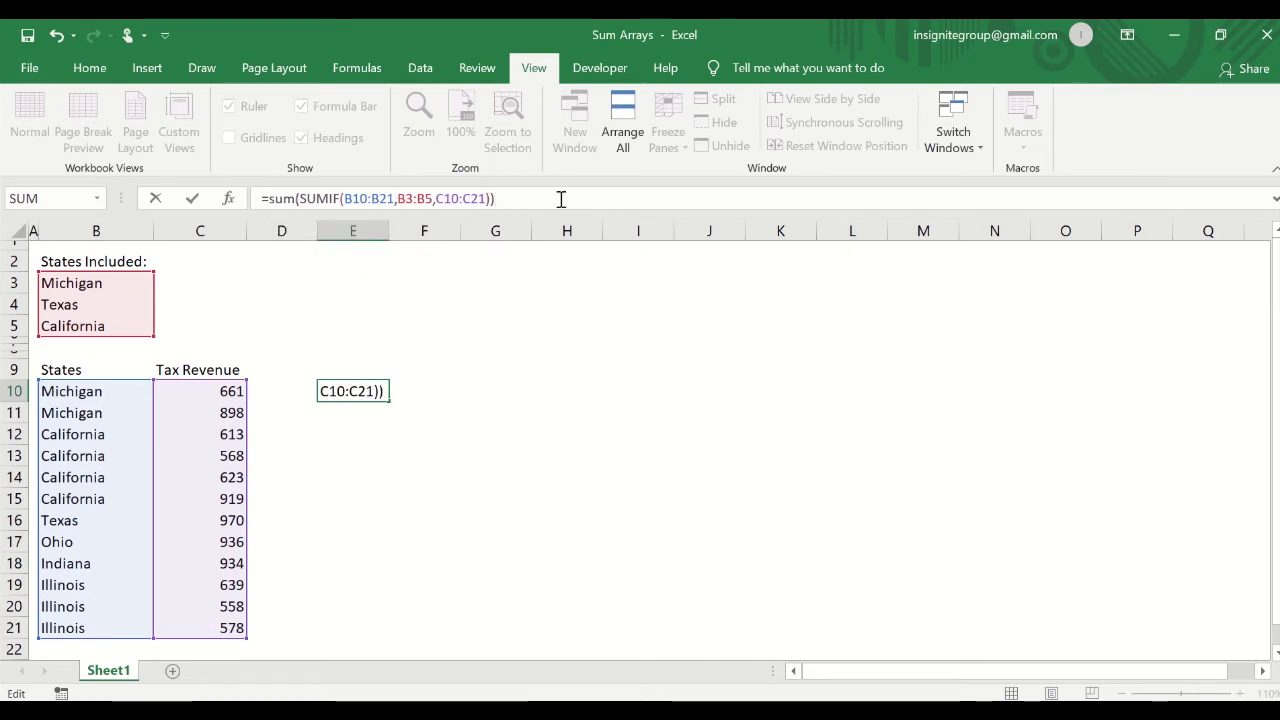
{"action": "key", "text": "Return"}
{"action": "key", "text": "Up"}
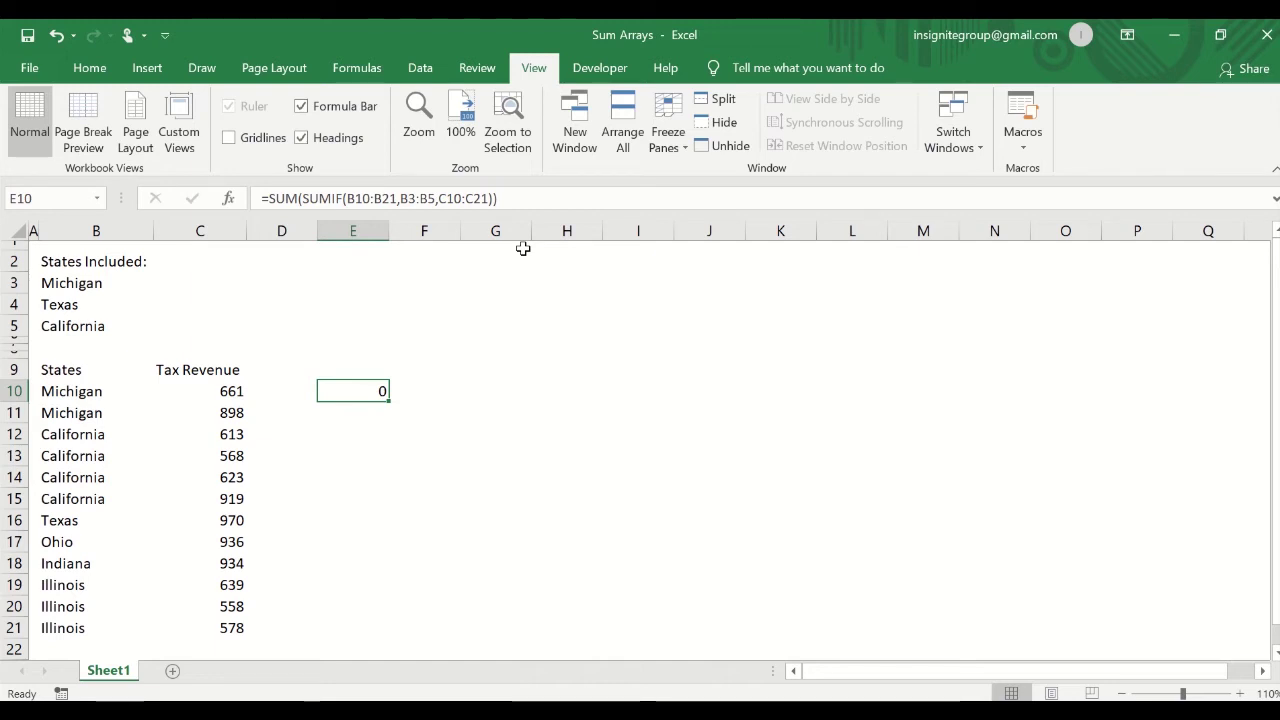
Revert E10 to the bare SUMIF to inspect its evaluated array, and redo the SUM wrapper.
{"action": "key", "text": "ctrl+z"}
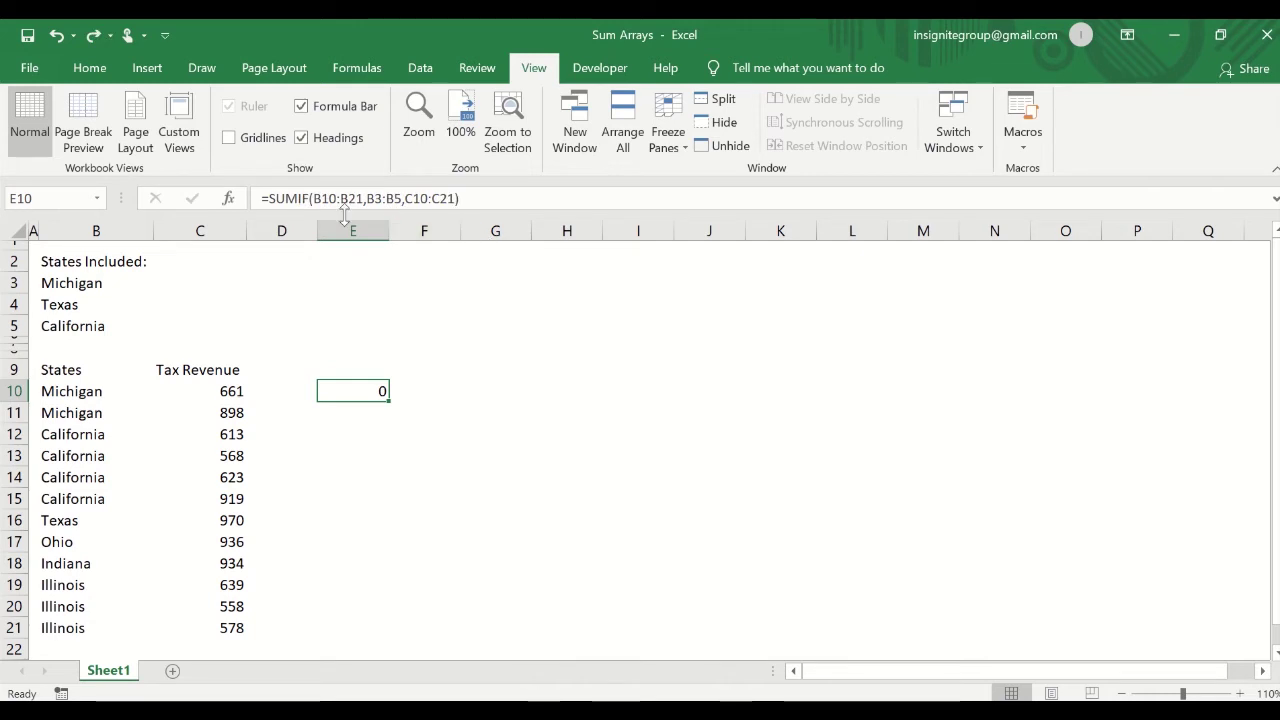
{"action": "left_click_drag", "start_coordinate": [267, 198], "coordinate": [502, 213]}
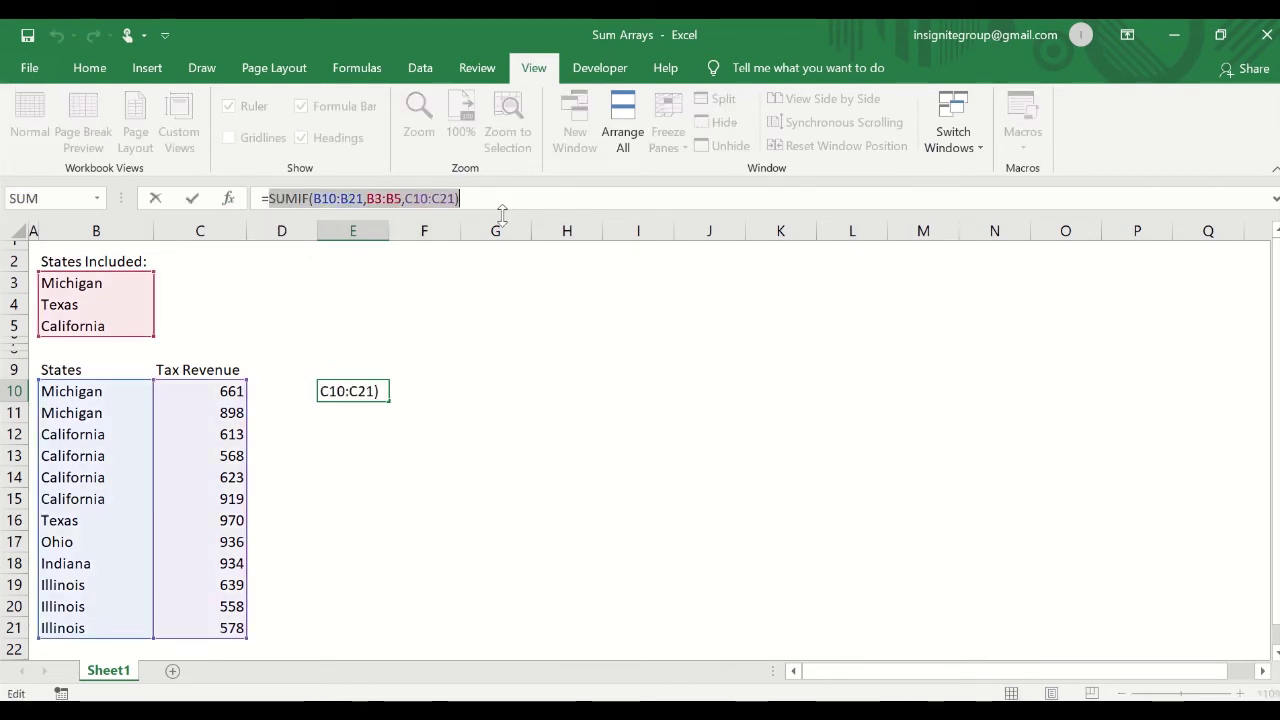
{"action": "key", "text": "F9"}
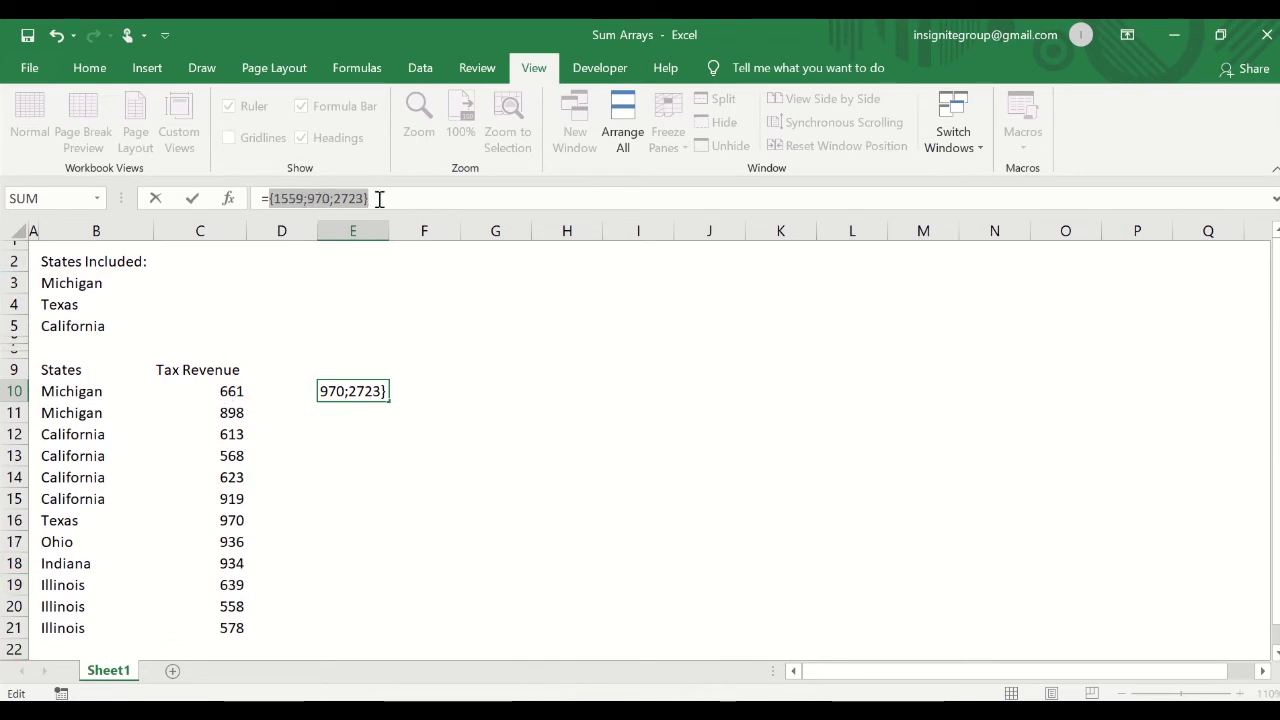
{"action": "key", "text": "Escape"}
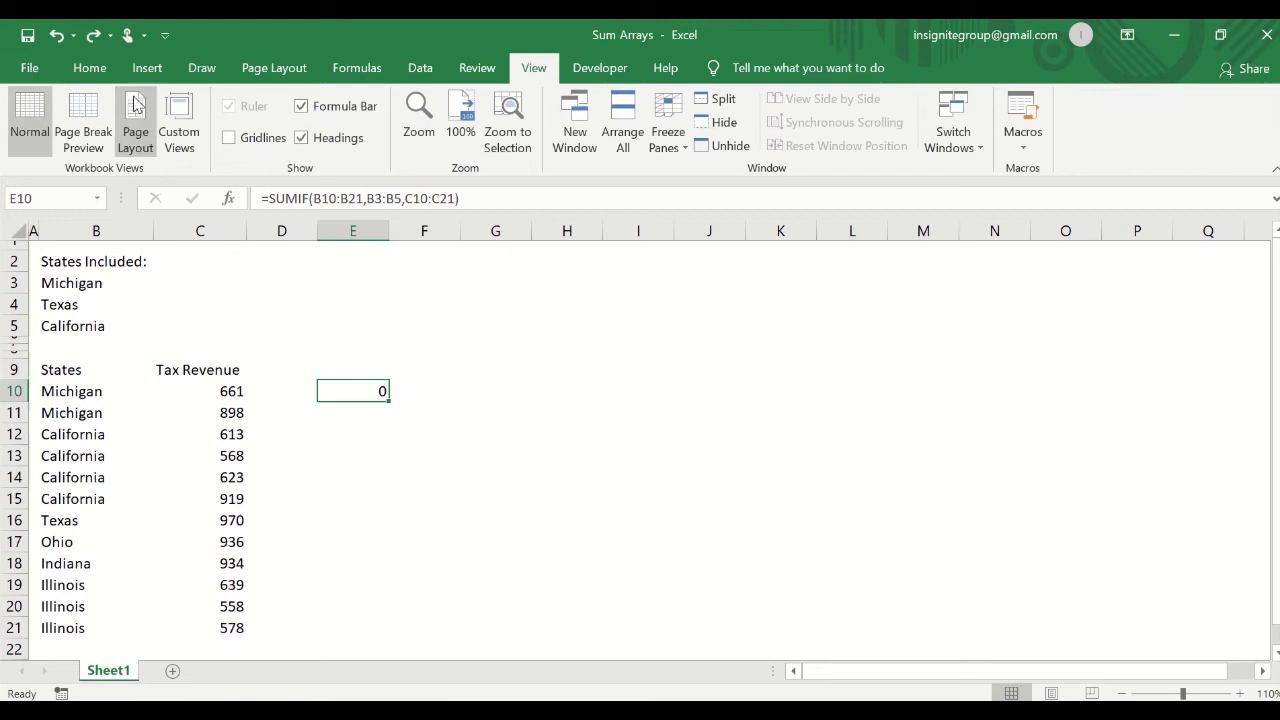
{"action": "left_click", "coordinate": [94, 37]}
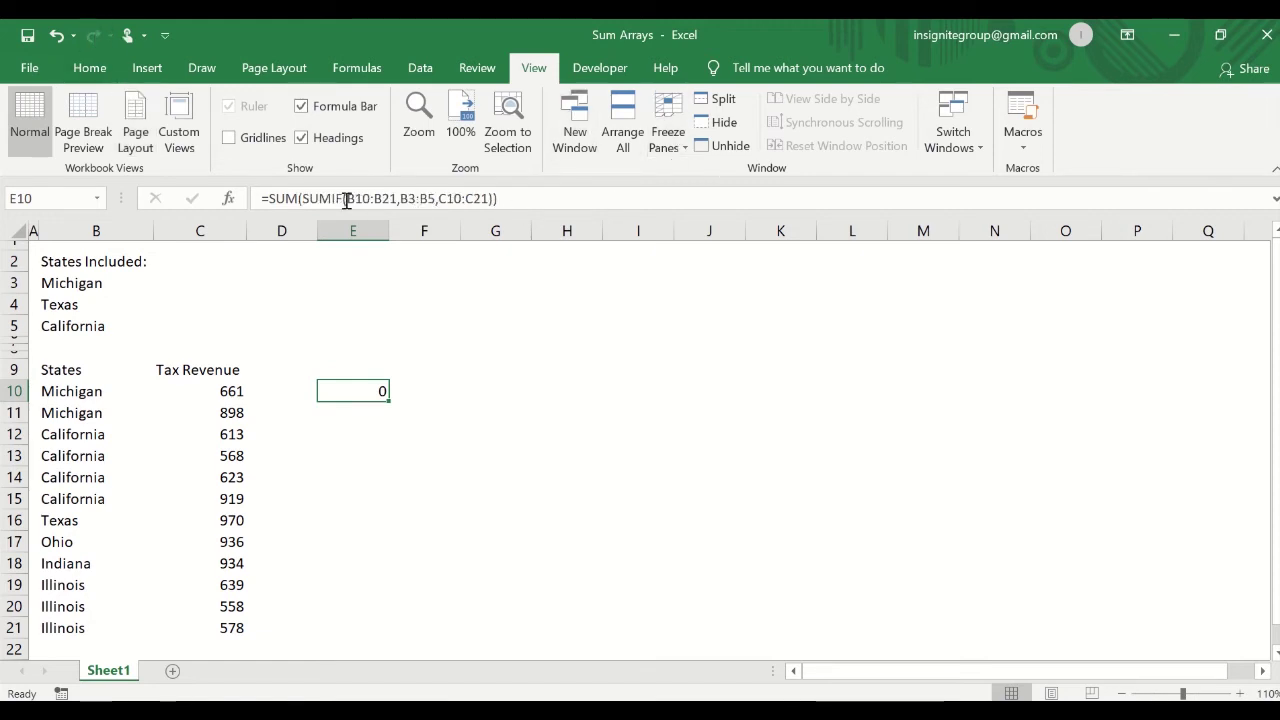
Re-enter the E10 formula =SUM(SUMIF(B10:B21,B3:B5,C10:C21)) as an array formula.
{"action": "left_click", "coordinate": [429, 197]}
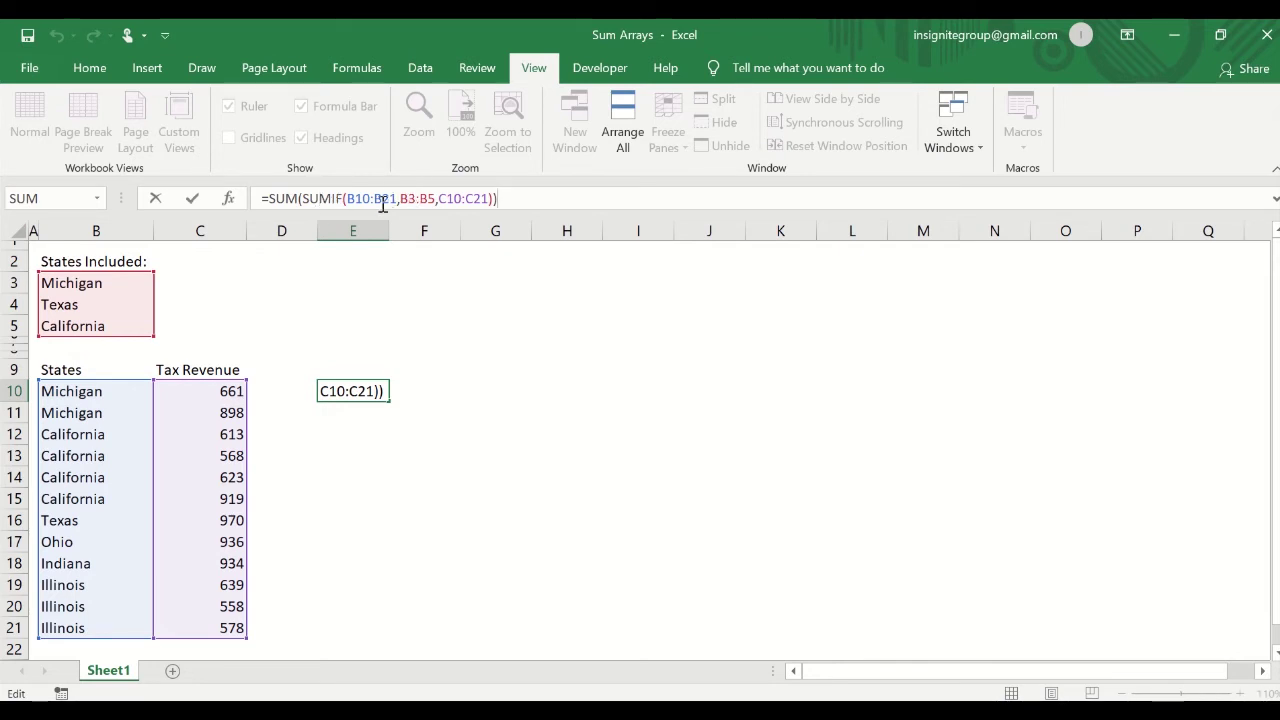
{"action": "left_click", "coordinate": [530, 203]}
{"action": "key", "text": "ctrl+shift+Return"}
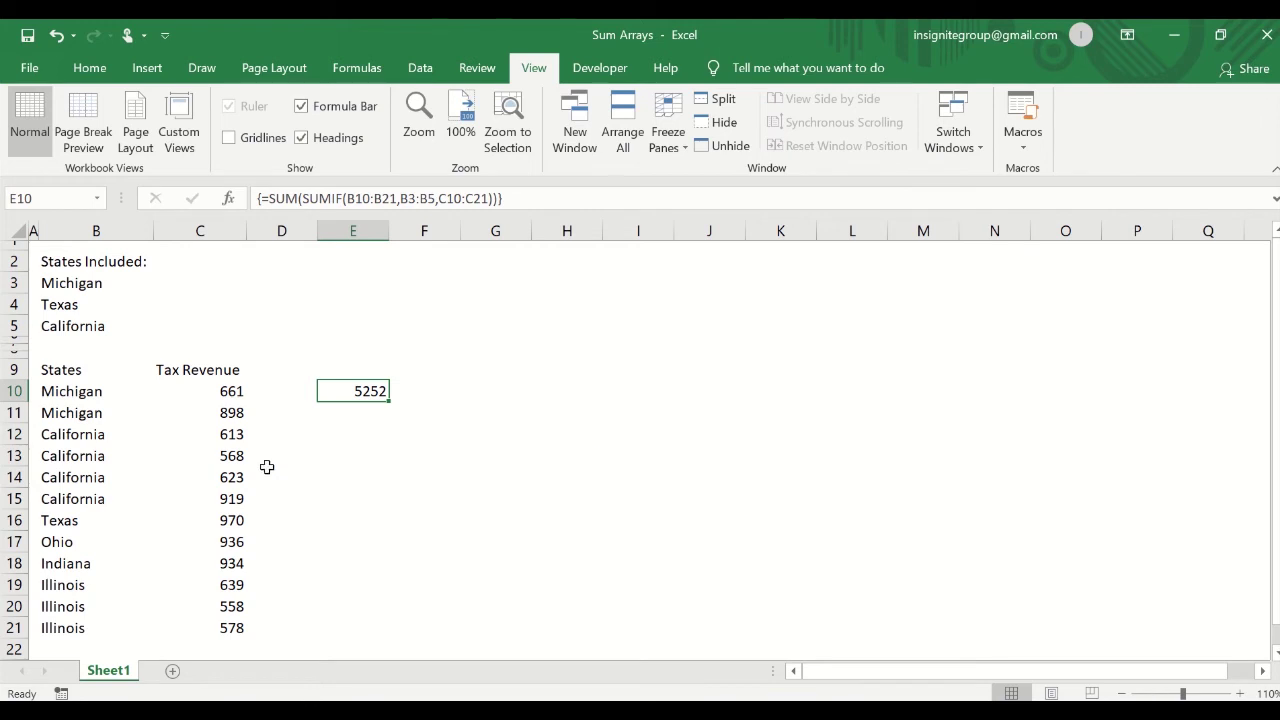
{"action": "right_click", "coordinate": [345, 442]}
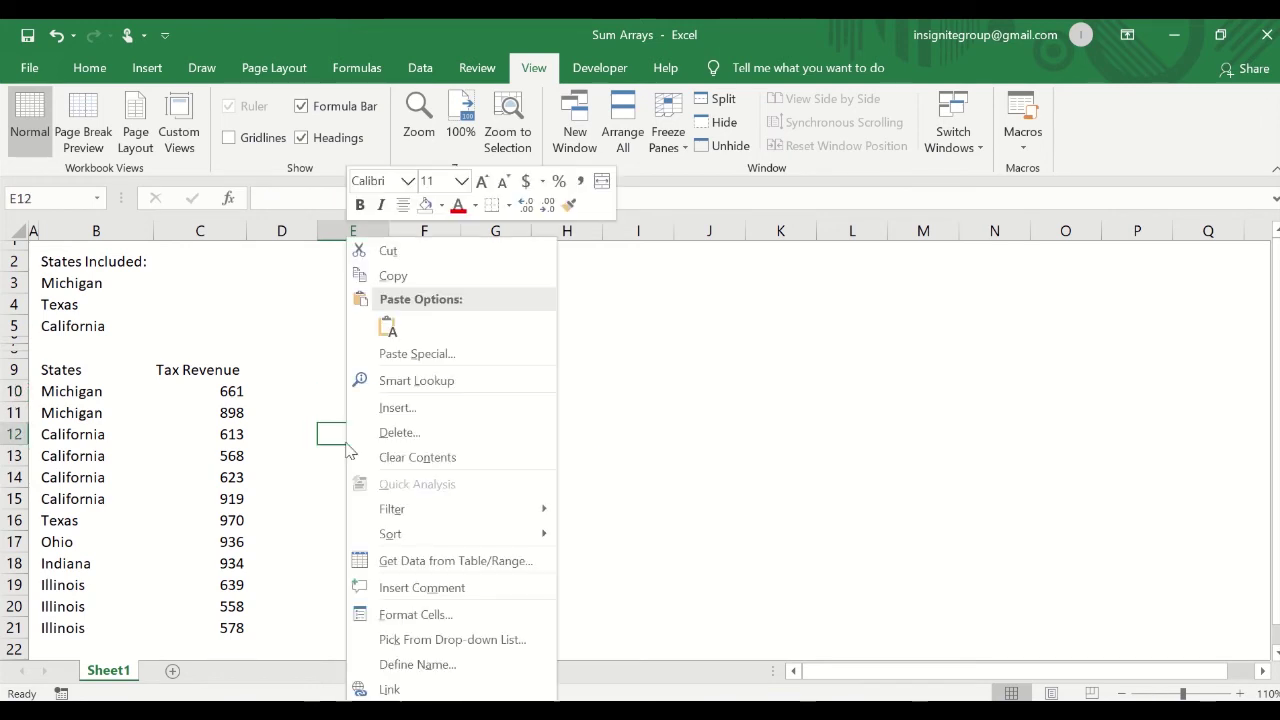
{"action": "key", "text": "Escape"}
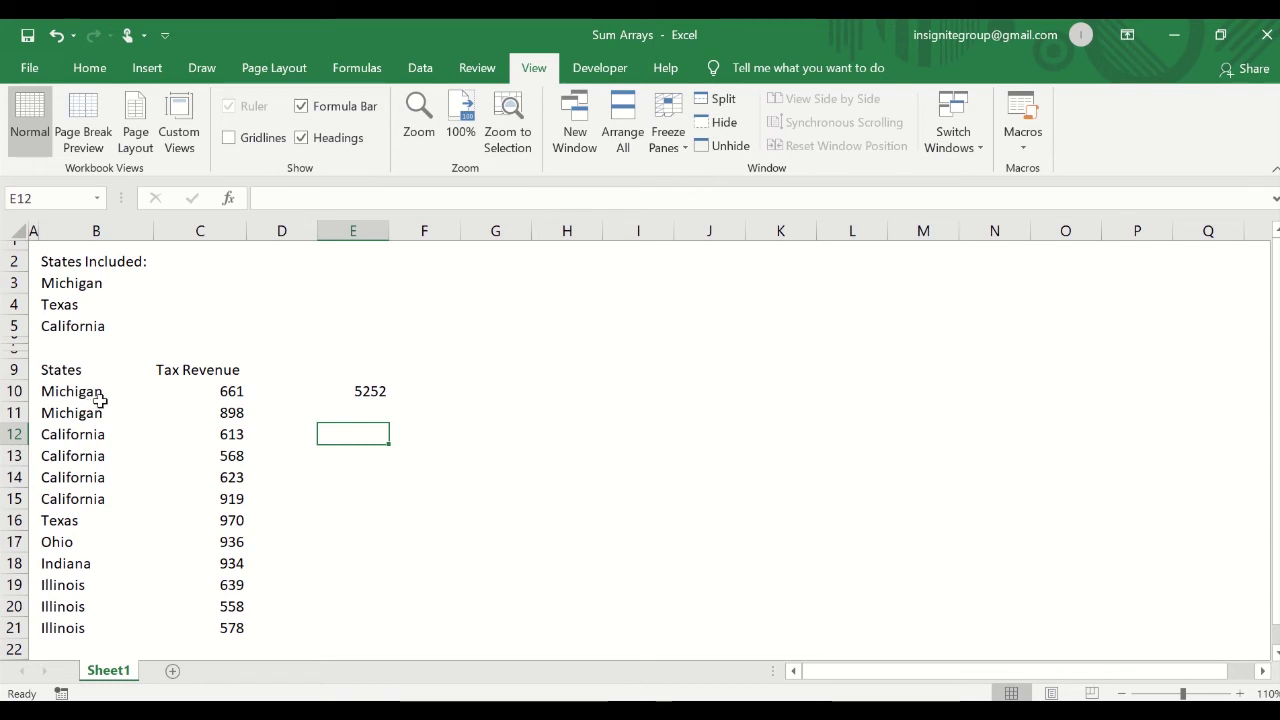
Compare the state entries in B10:B21 with the included states in B3:B5, and review the array formula in E10.
{"action": "left_click_drag", "start_coordinate": [102, 394], "coordinate": [100, 410]}
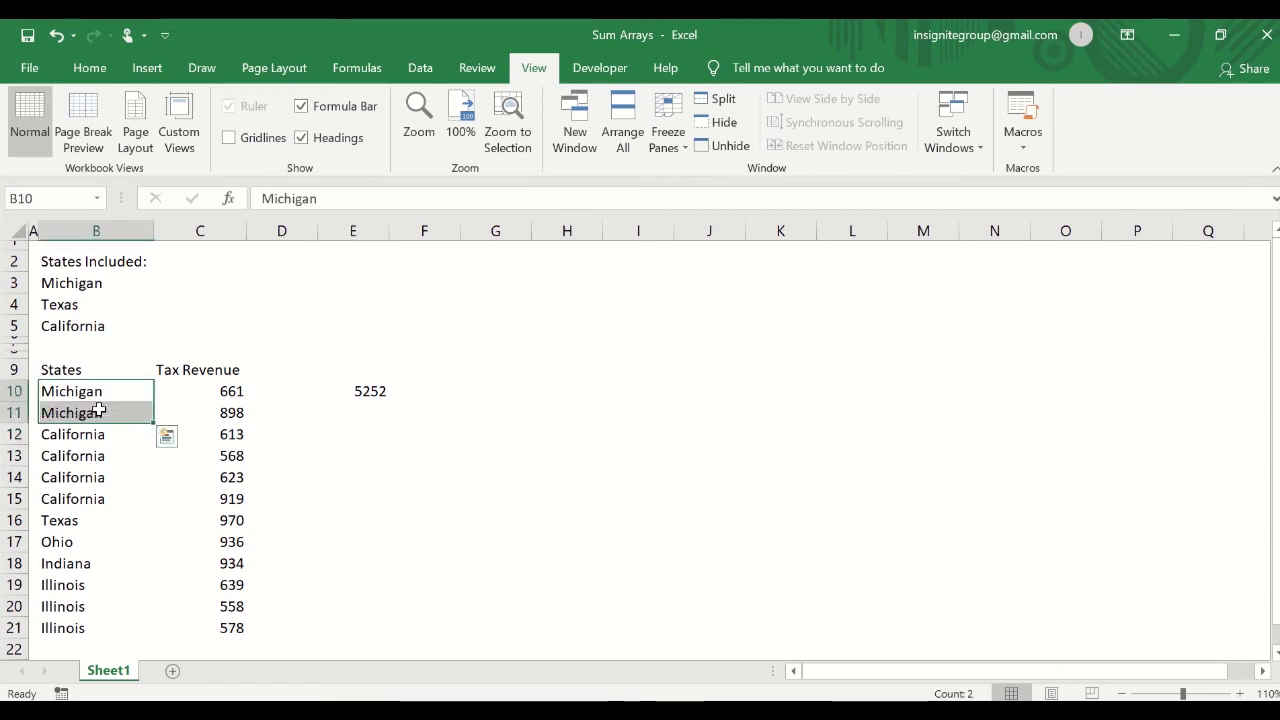
{"action": "left_click", "coordinate": [88, 520]}
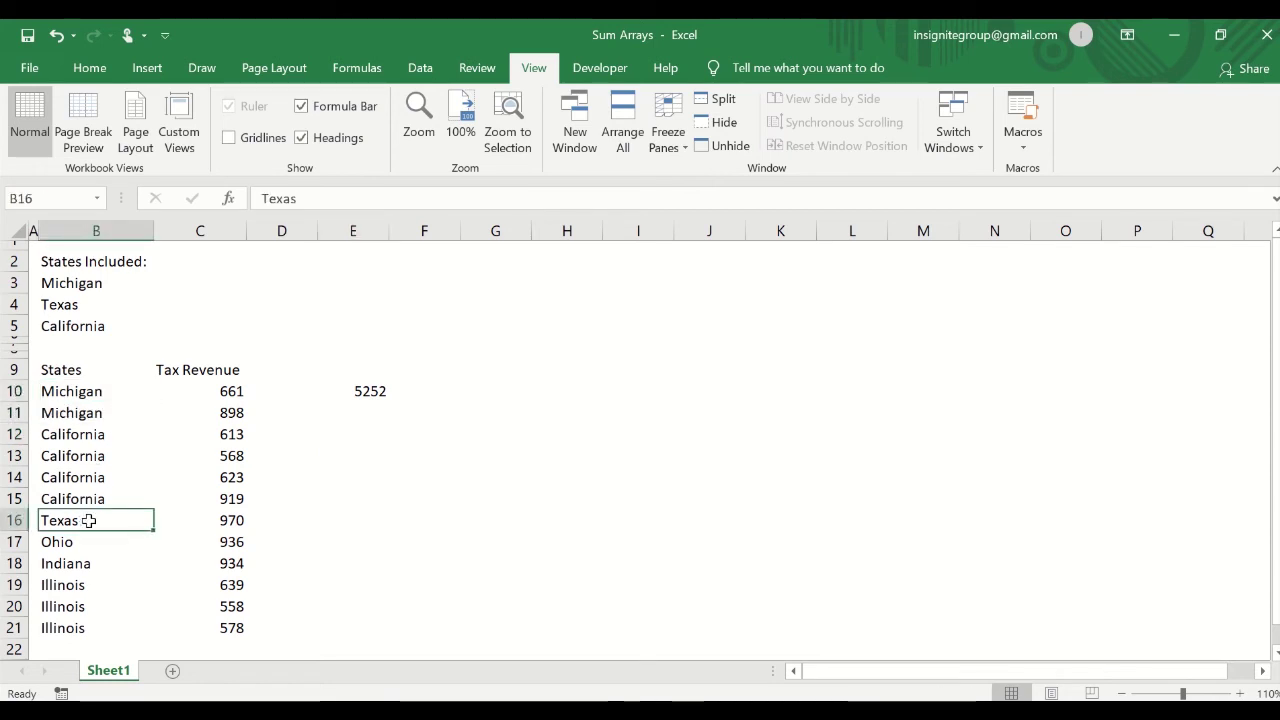
{"action": "left_click_drag", "start_coordinate": [103, 394], "coordinate": [97, 626]}
{"action": "left_click", "coordinate": [97, 626]}
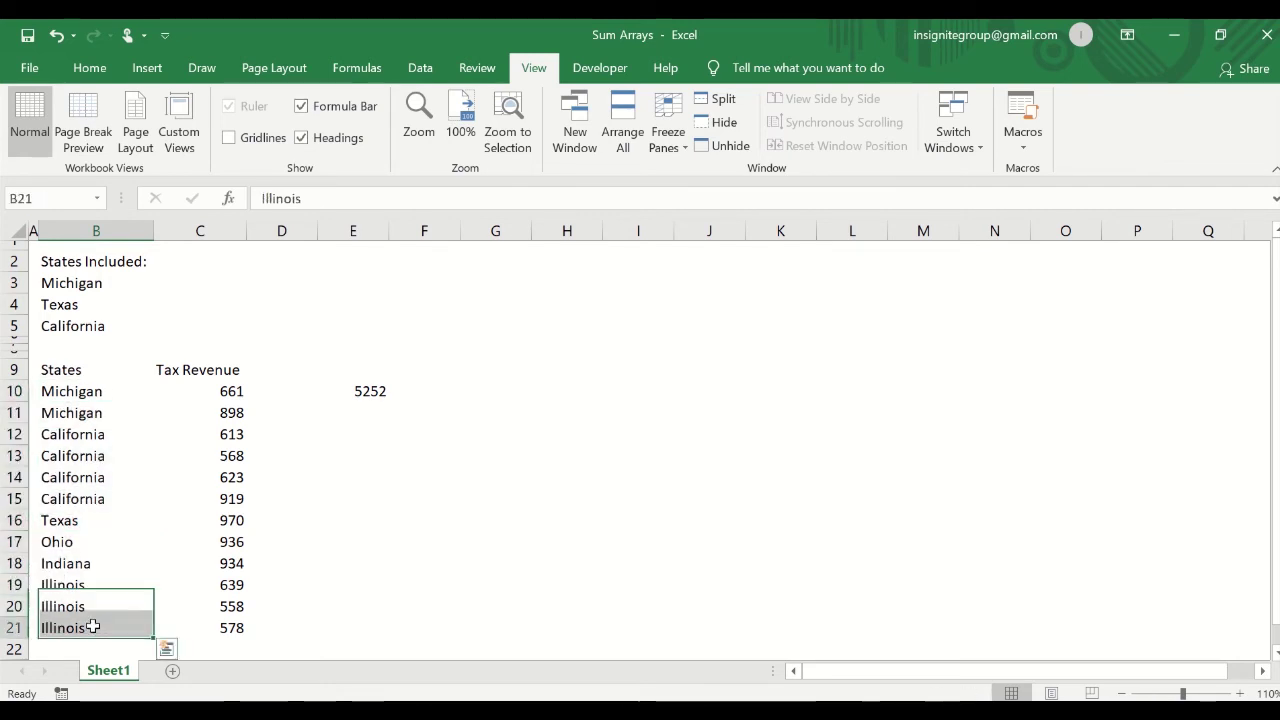
{"action": "left_click", "coordinate": [96, 285]}
{"action": "left_click", "coordinate": [89, 302]}
{"action": "left_click", "coordinate": [96, 323]}
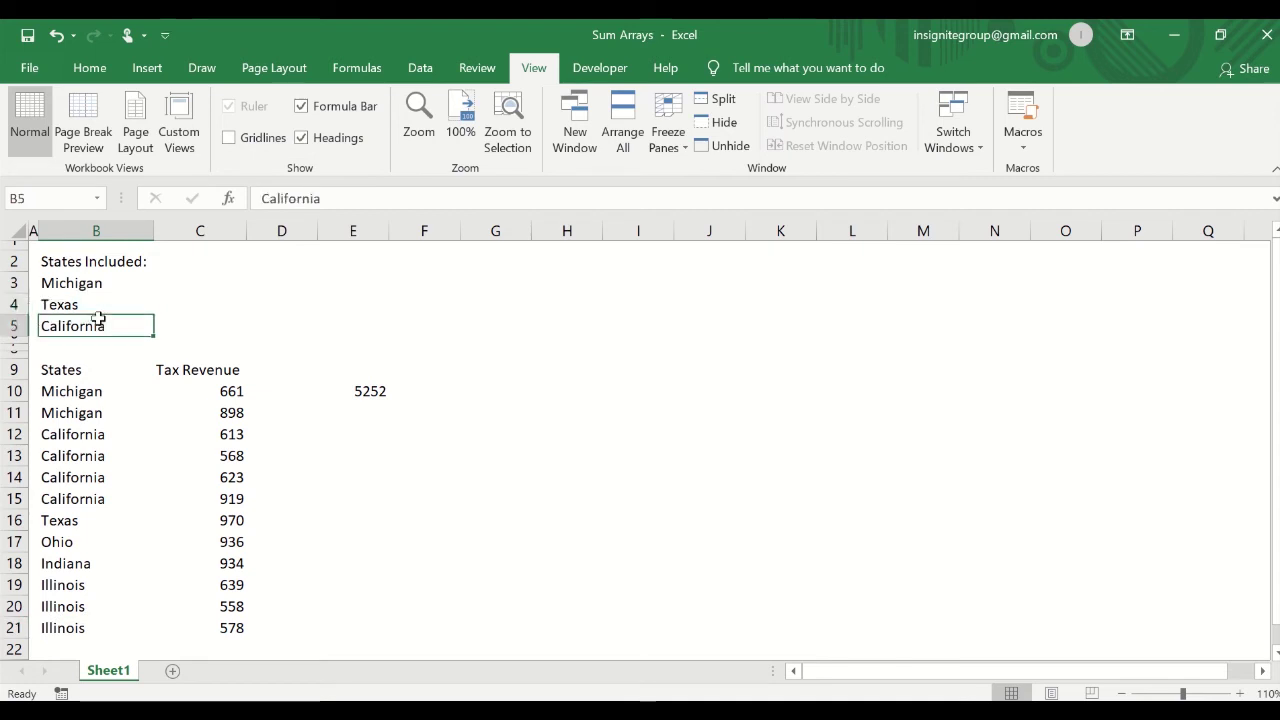
{"action": "left_click", "coordinate": [92, 366]}
{"action": "left_click_drag", "start_coordinate": [86, 398], "coordinate": [91, 517]}
{"action": "left_click", "coordinate": [353, 391]}
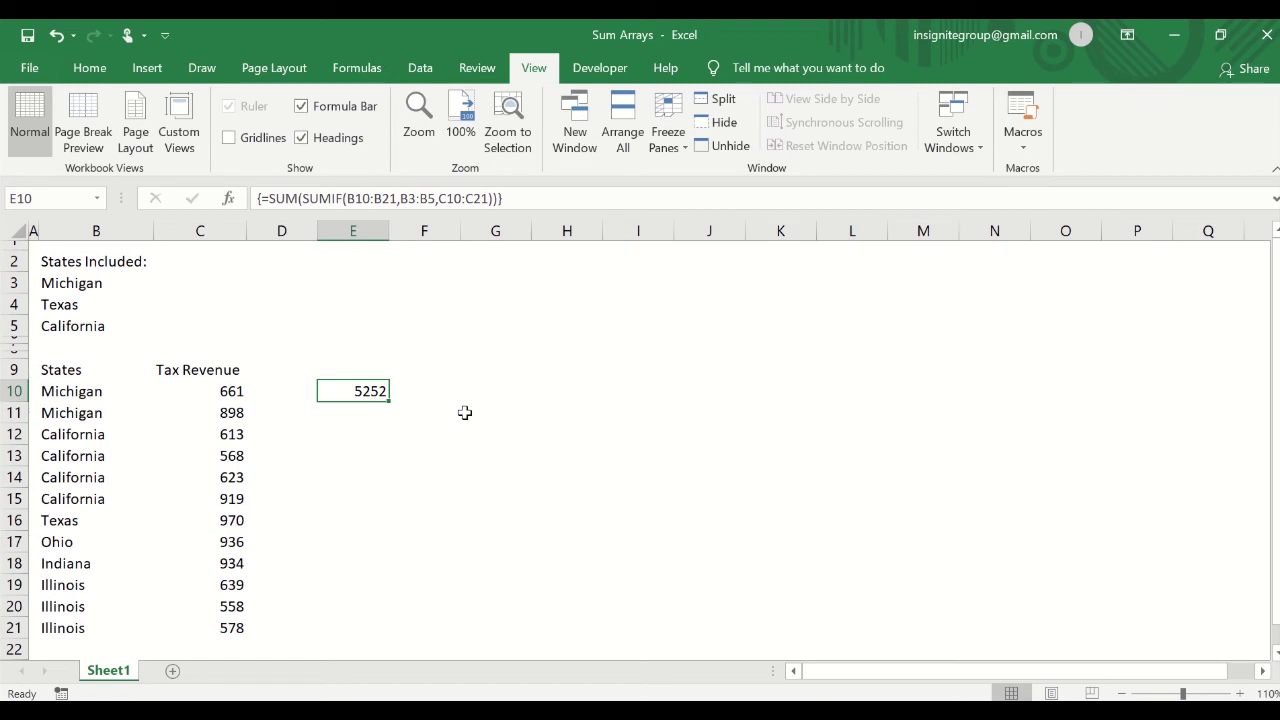
Label cell E9 "sum if:" above the existing total and cell E12 "count if:".
{"action": "key", "text": "Up"}
{"action": "type", "text": "sum"}
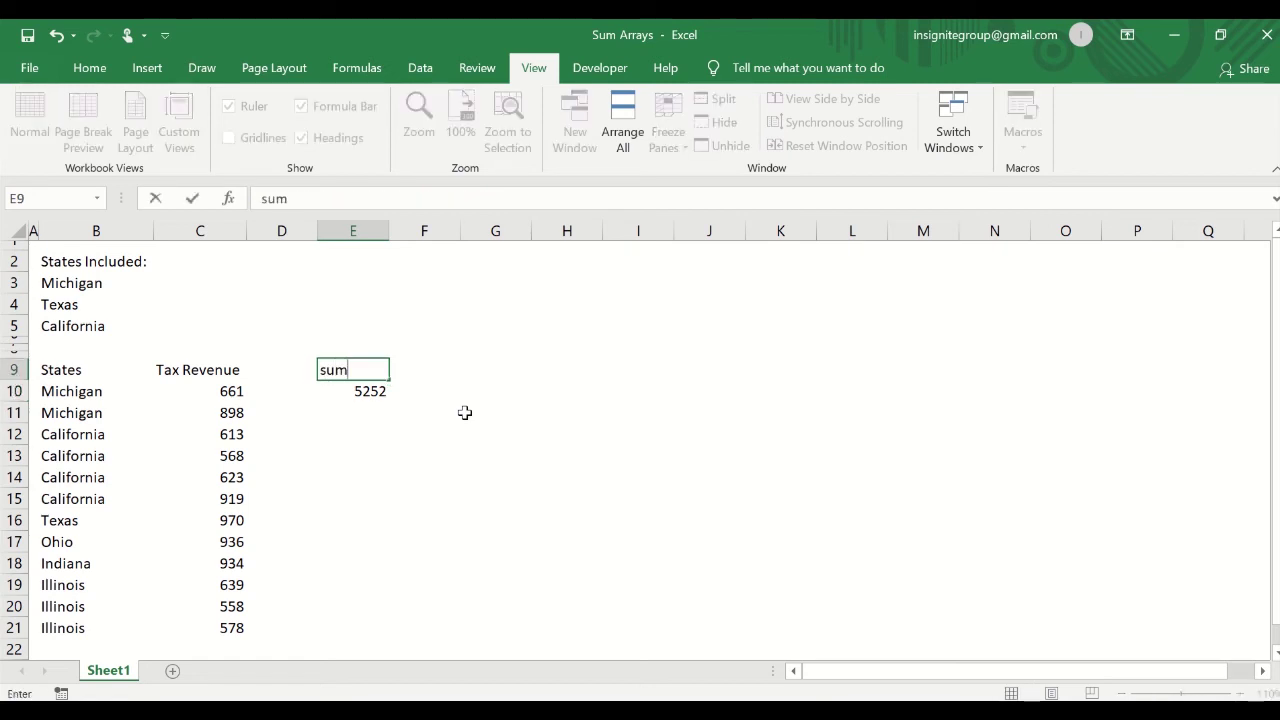
{"action": "type", "text": " if:"}
{"action": "key", "text": "Return"}
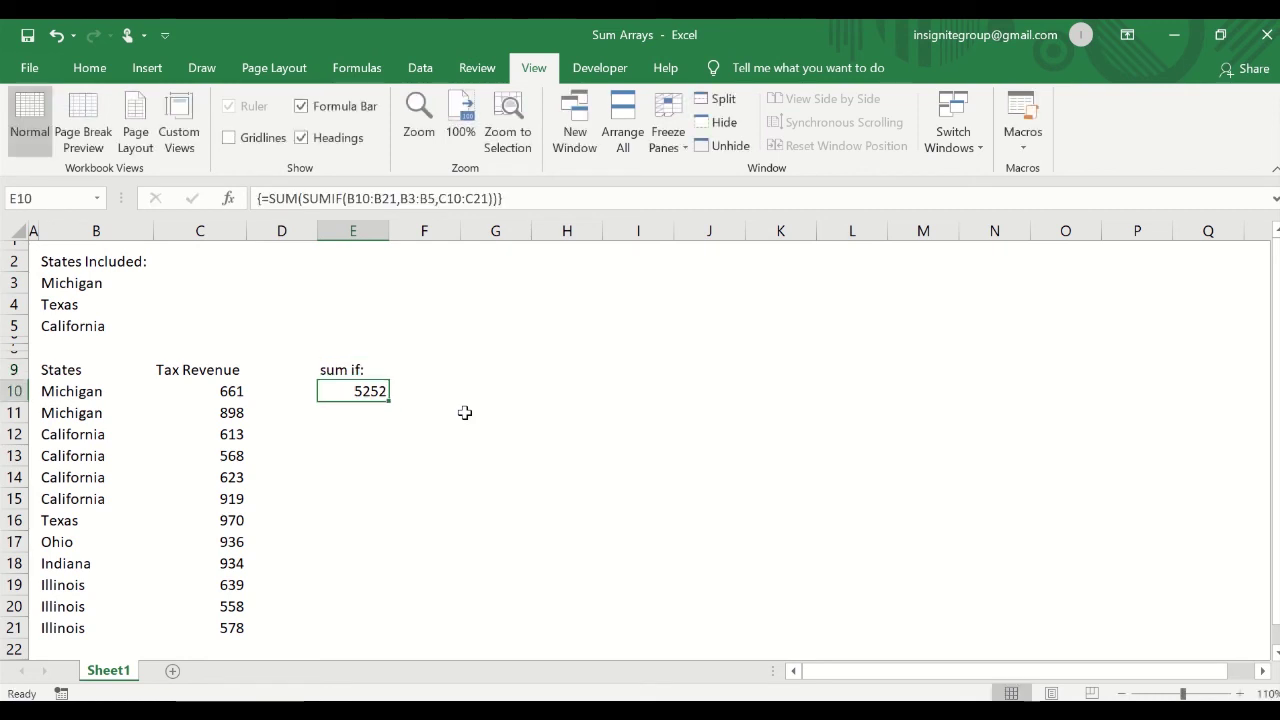
{"action": "key", "text": "Down"}
{"action": "key", "text": "Down"}
{"action": "type", "text": "coun"}
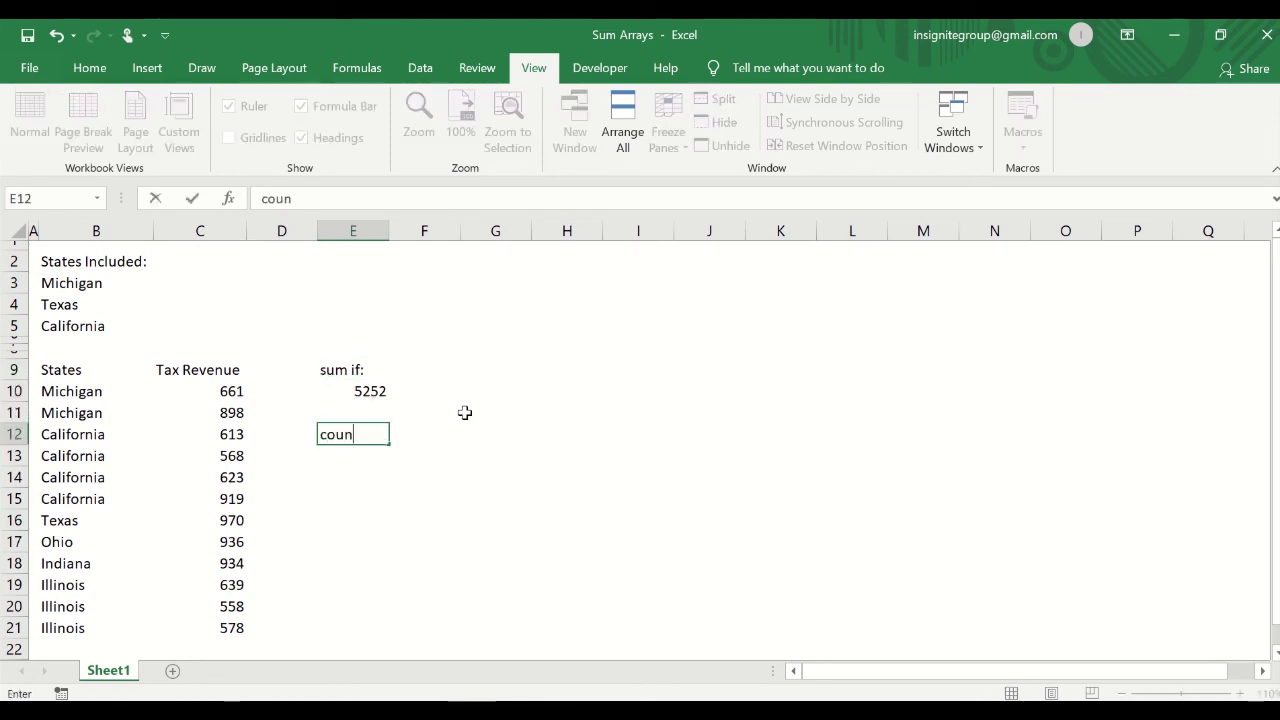
{"action": "type", "text": "t if:"}
{"action": "key", "text": "Return"}
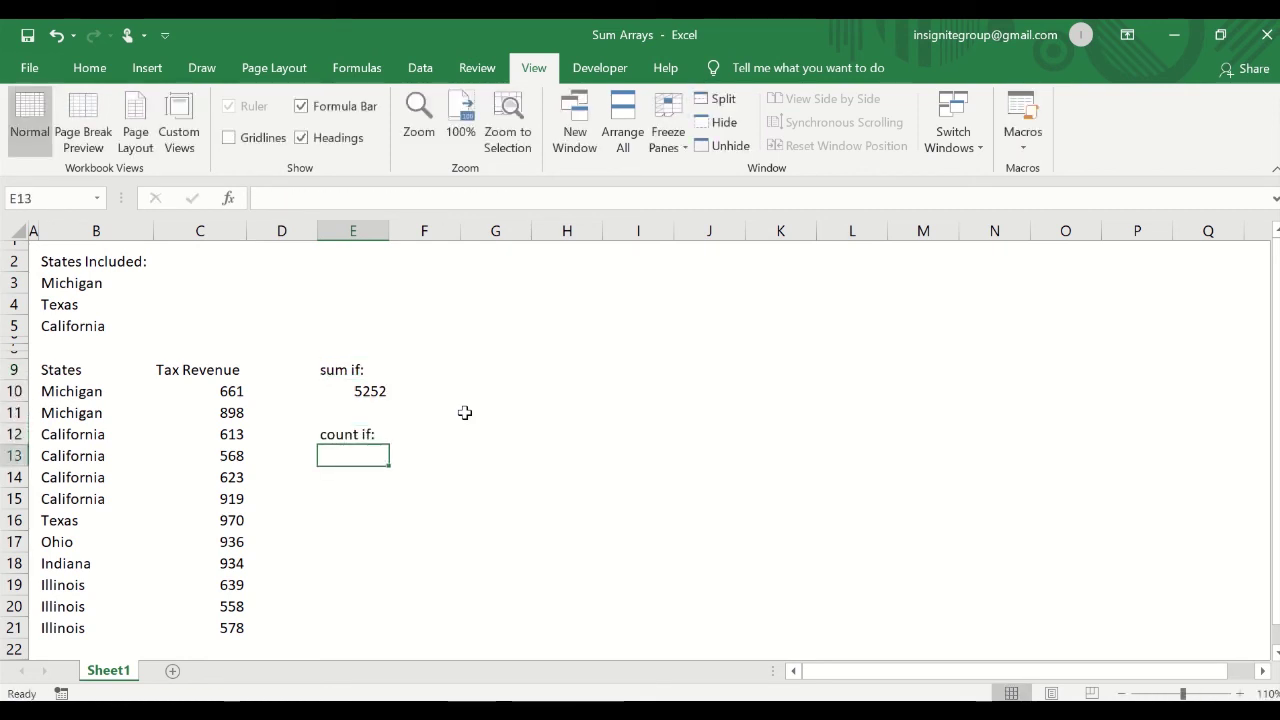
Enter =COUNTIF(B10:B21,B3:B5) in E13 as a regular formula to count the included states.
{"action": "type", "text": "=cou"}
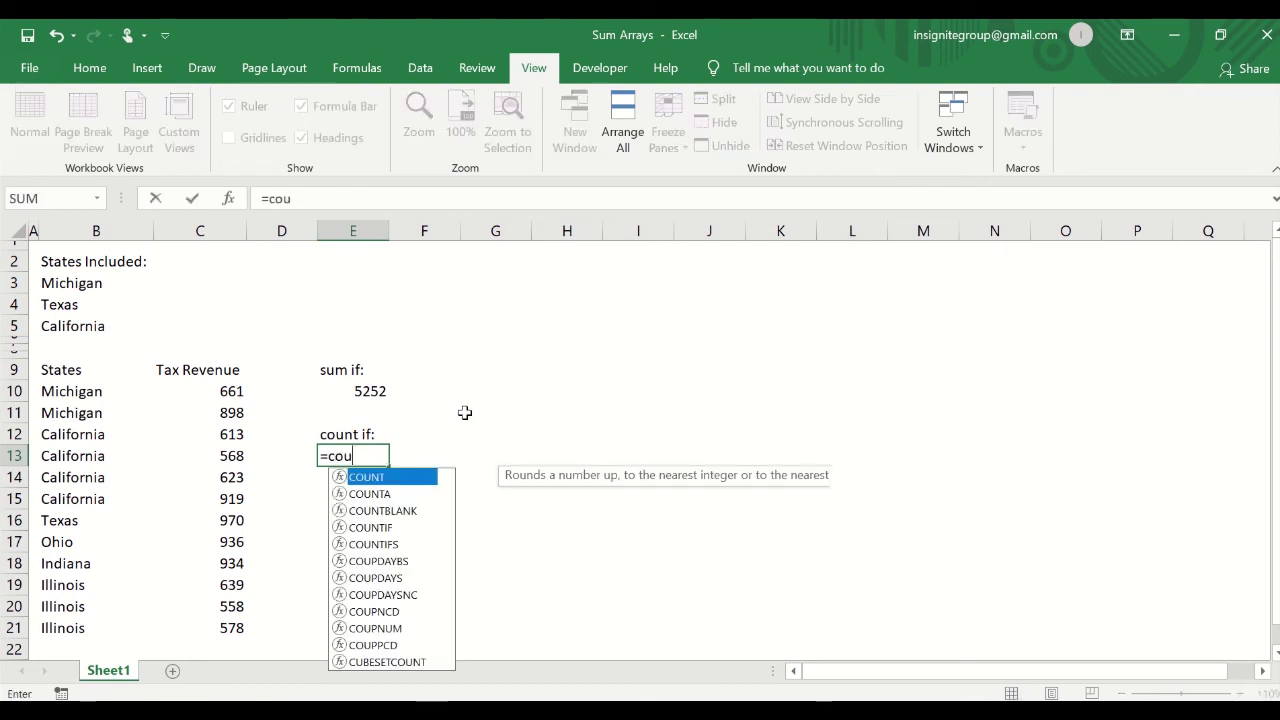
{"action": "type", "text": "ntif("}
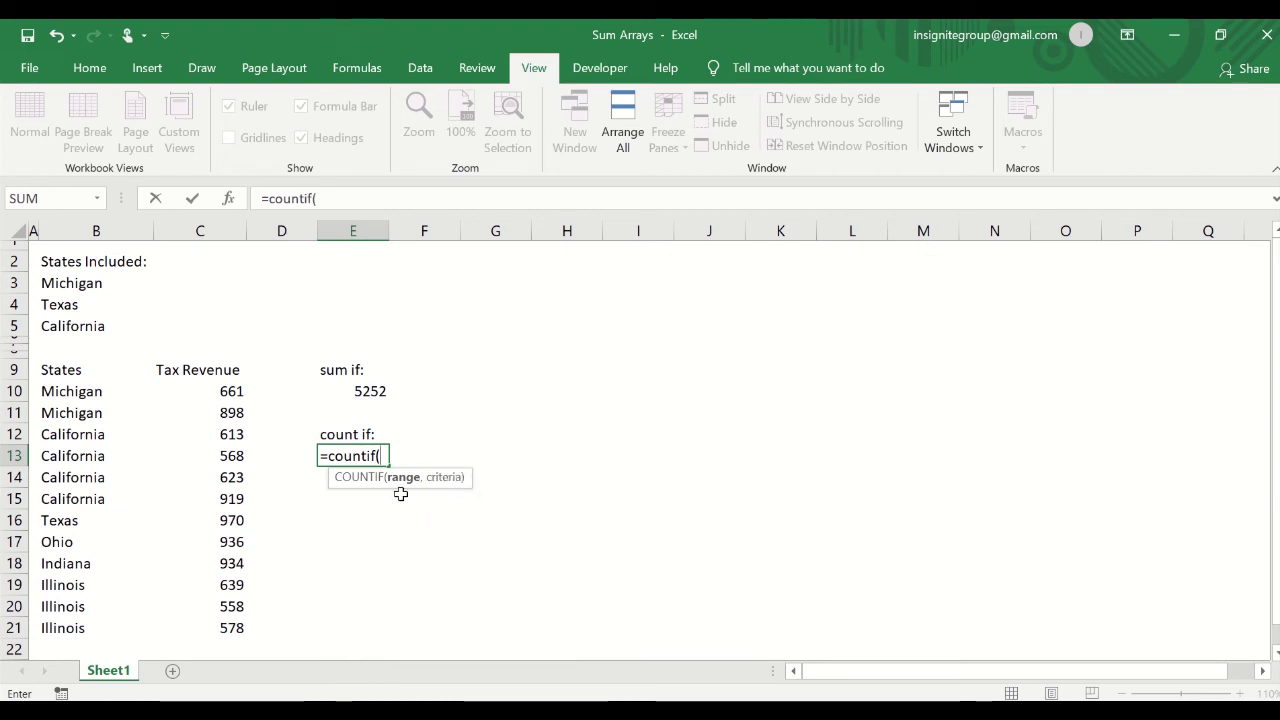
{"action": "left_click_drag", "start_coordinate": [88, 392], "coordinate": [91, 625]}
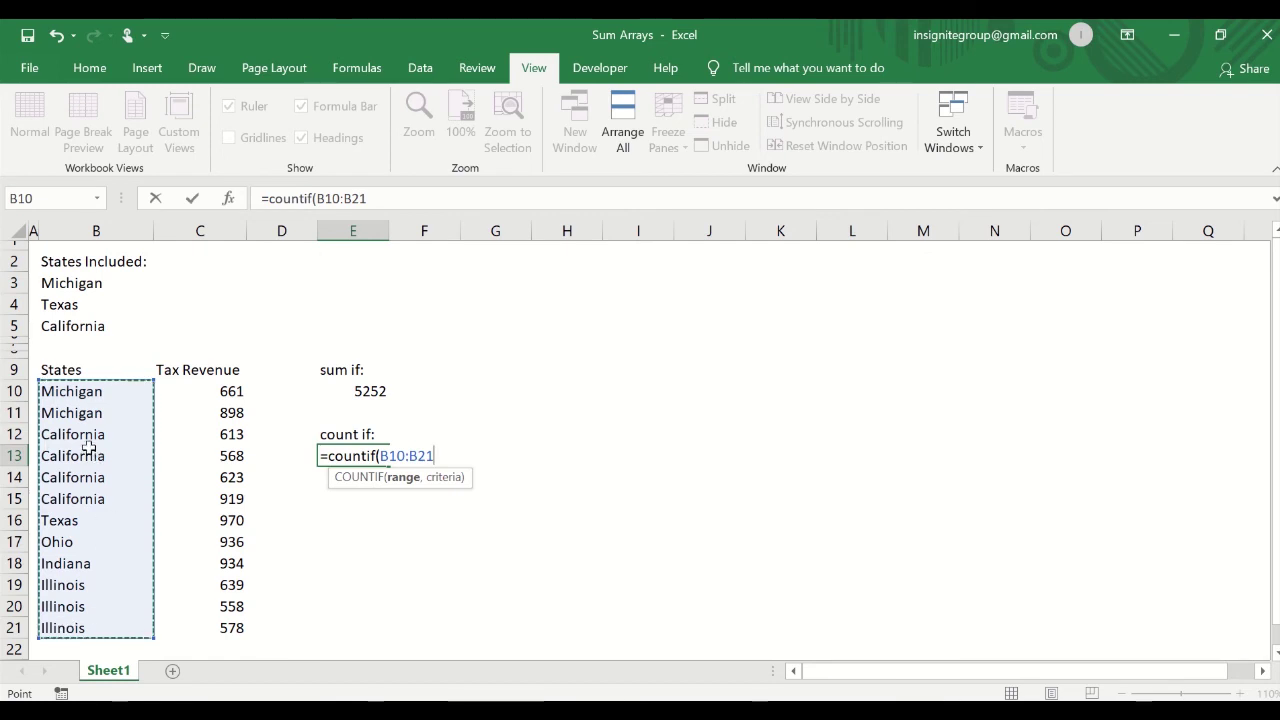
{"action": "type", "text": ","}
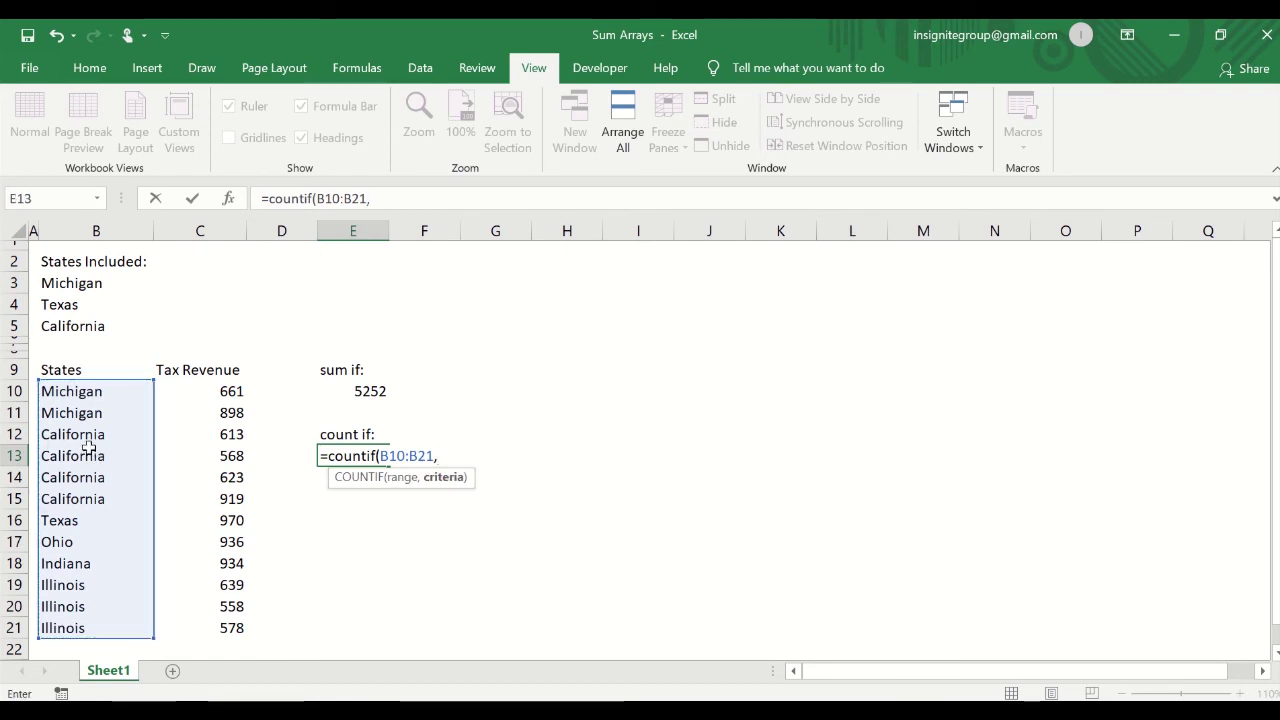
{"action": "left_click_drag", "start_coordinate": [72, 286], "coordinate": [114, 329]}
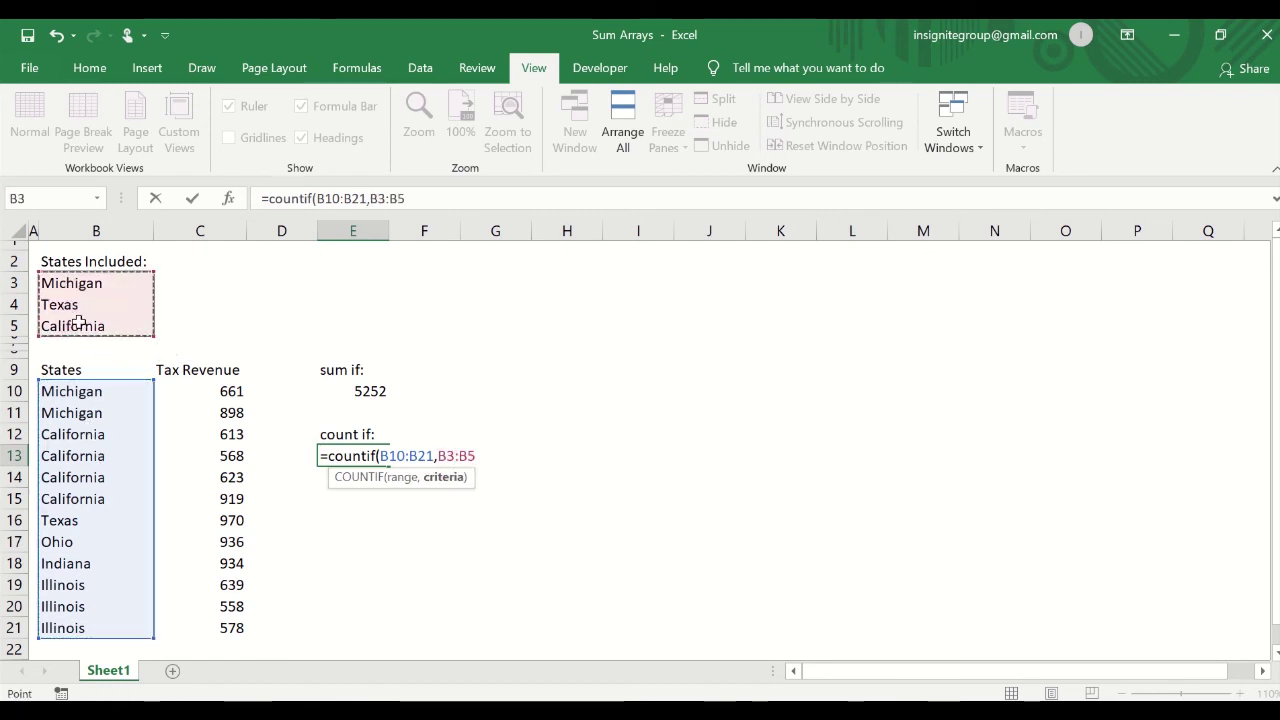
{"action": "type", "text": ")"}
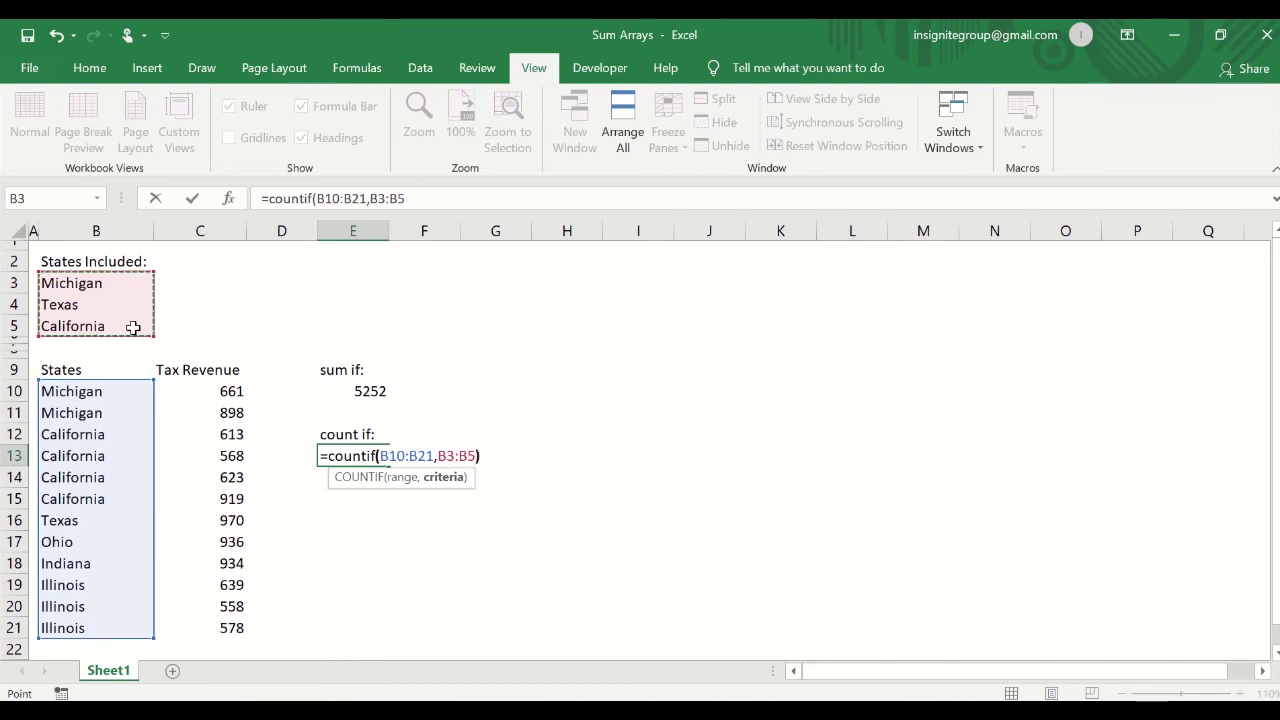
{"action": "key", "text": "Return"}
Evaluate the COUNTIF expression in E13 to inspect its array, leaving the formula uncommitted.
{"action": "key", "text": "Up"}
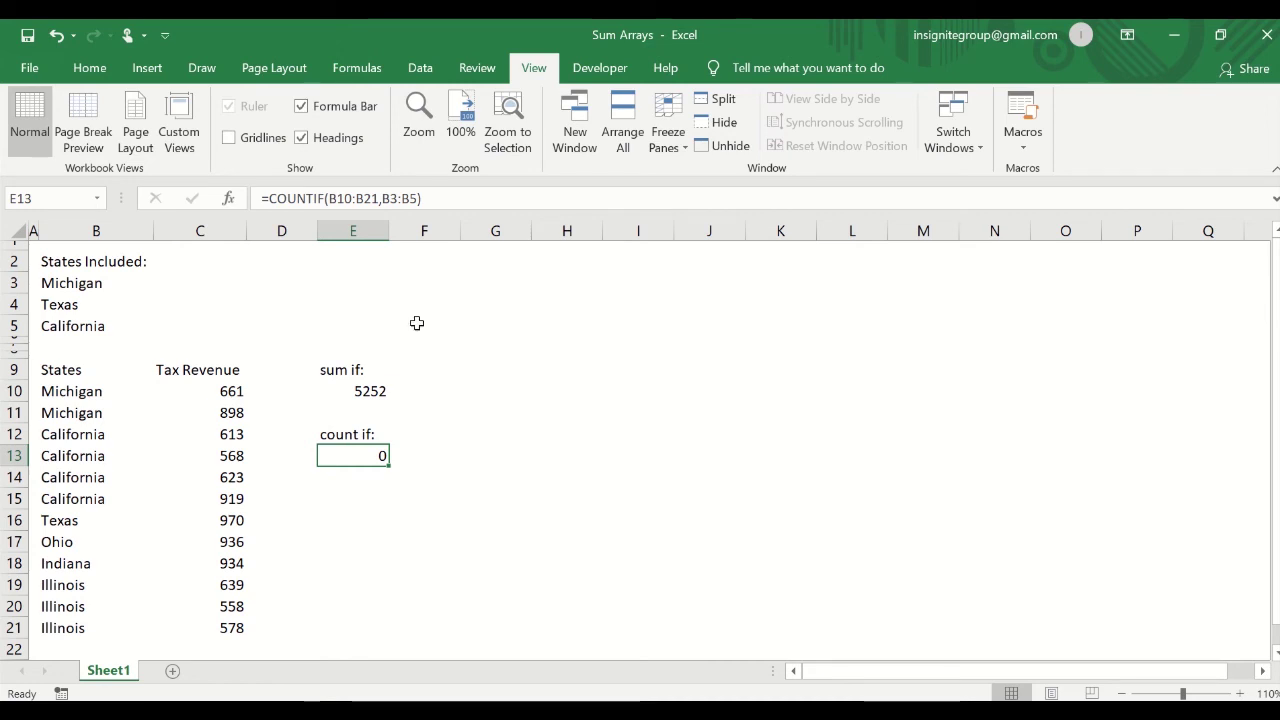
{"action": "left_click_drag", "start_coordinate": [268, 198], "coordinate": [449, 198]}
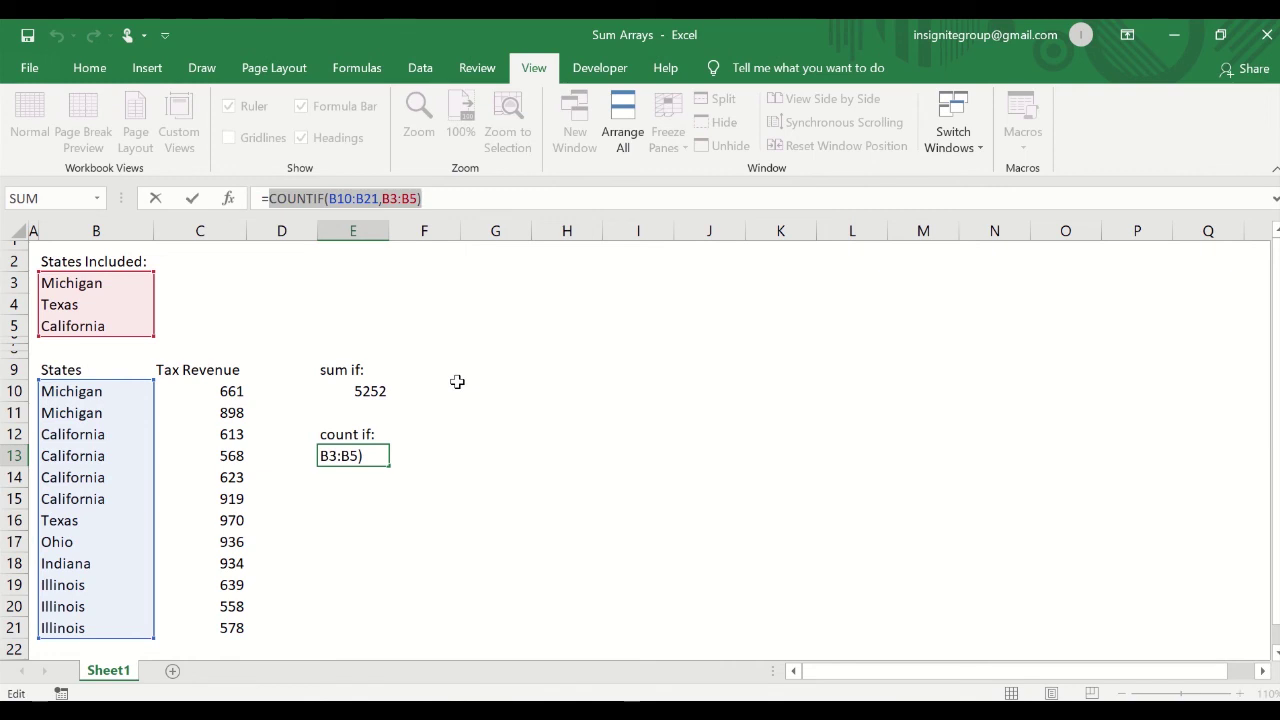
{"action": "key", "text": "F9"}
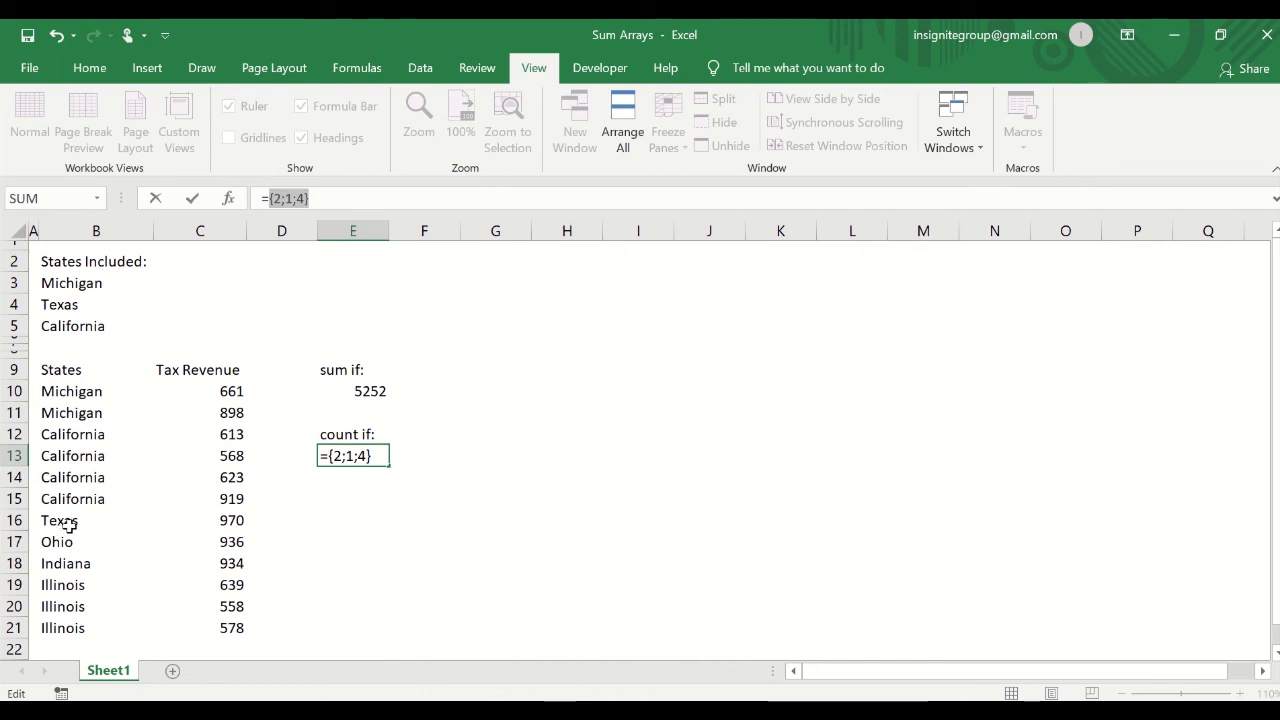
{"action": "key", "text": "Escape"}
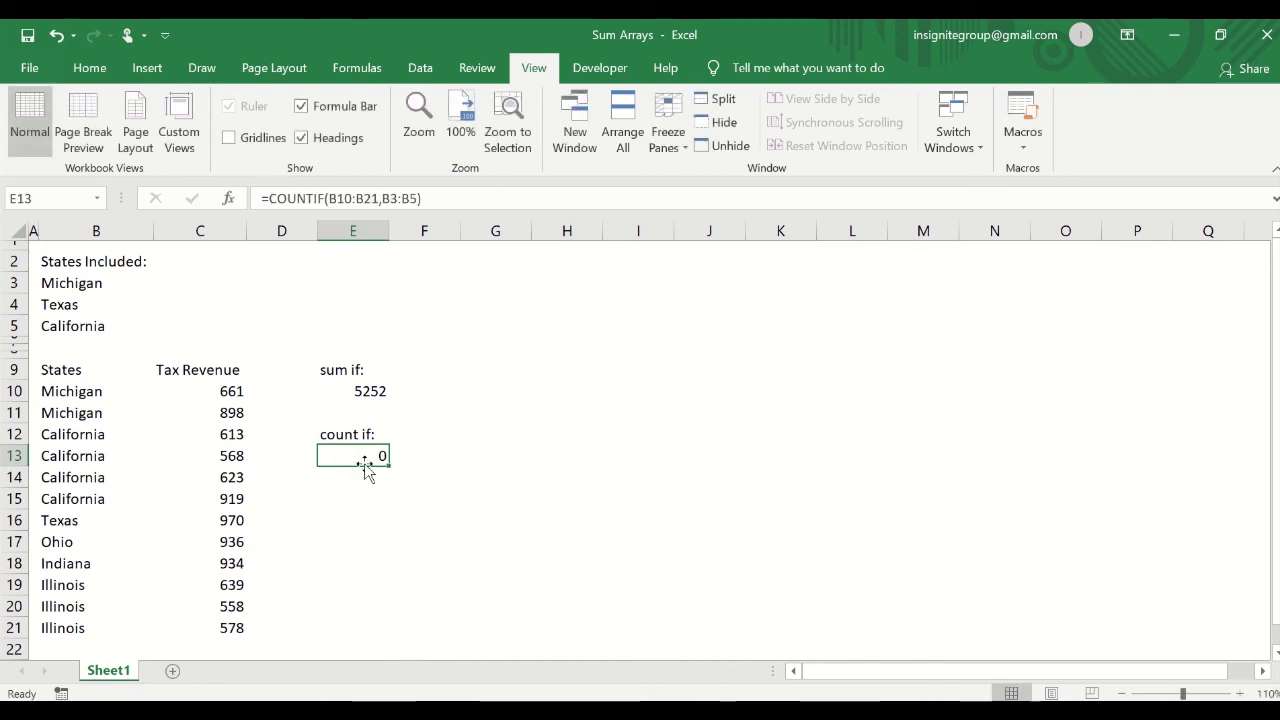
Wrap the COUNTIF expression in E13 in a SUM function and commit it as a regular formula.
{"action": "left_click", "coordinate": [268, 198]}
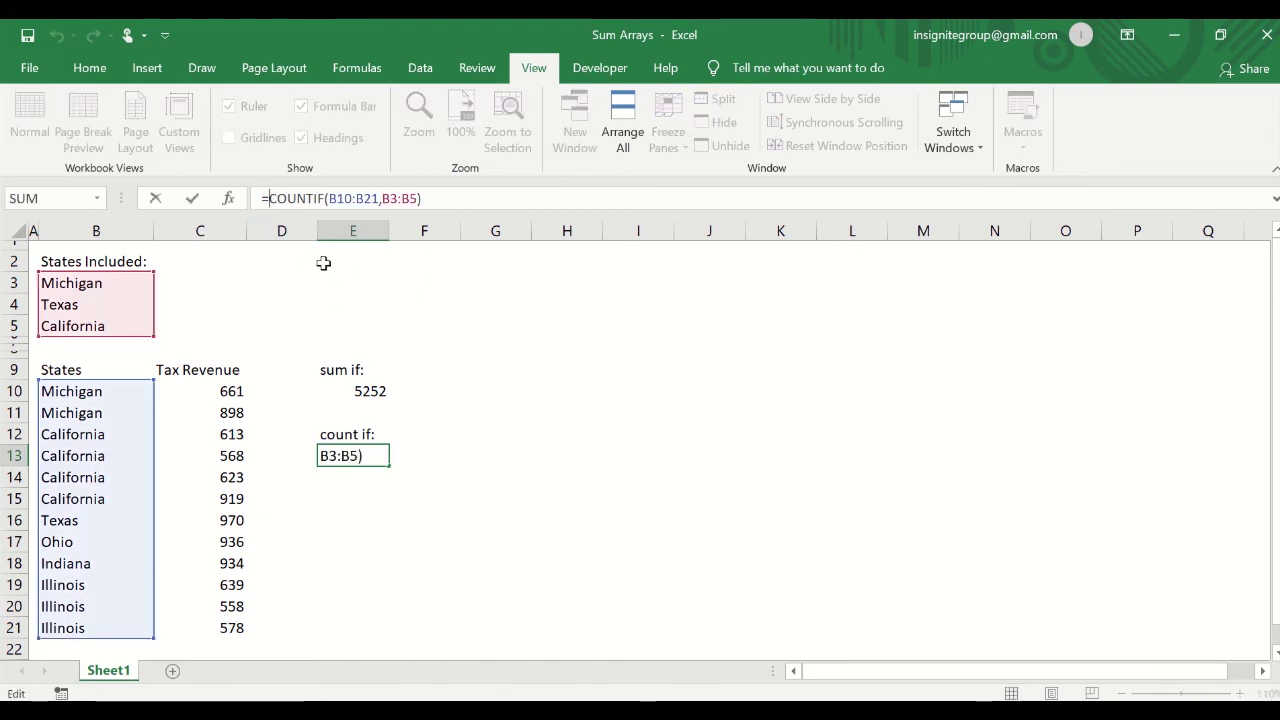
{"action": "type", "text": "sum"}
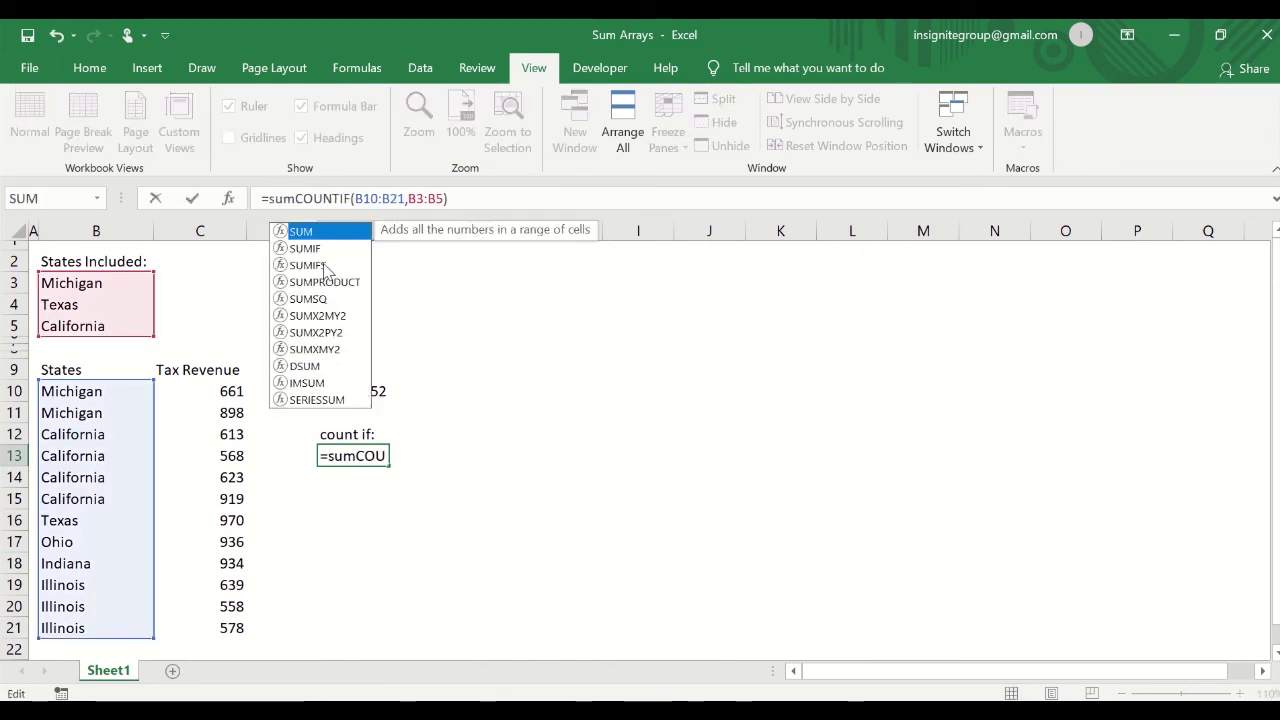
{"action": "type", "text": "("}
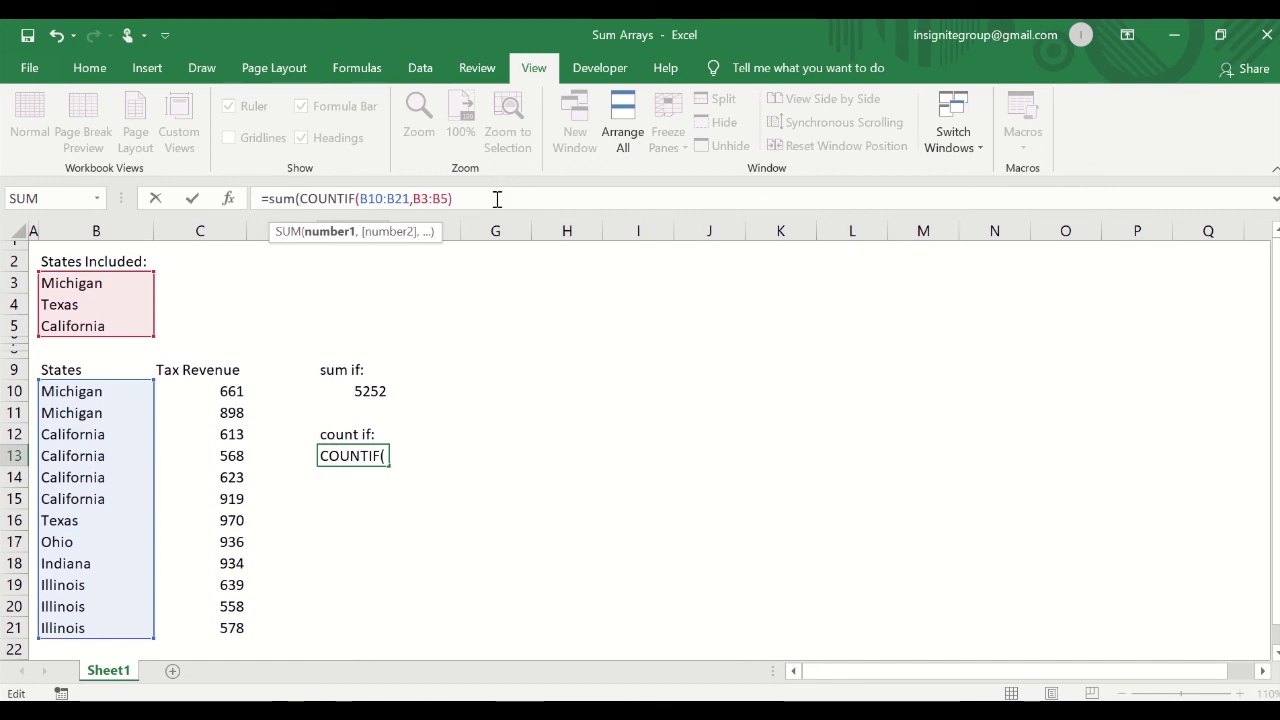
{"action": "left_click", "coordinate": [549, 204]}
{"action": "type", "text": ")"}
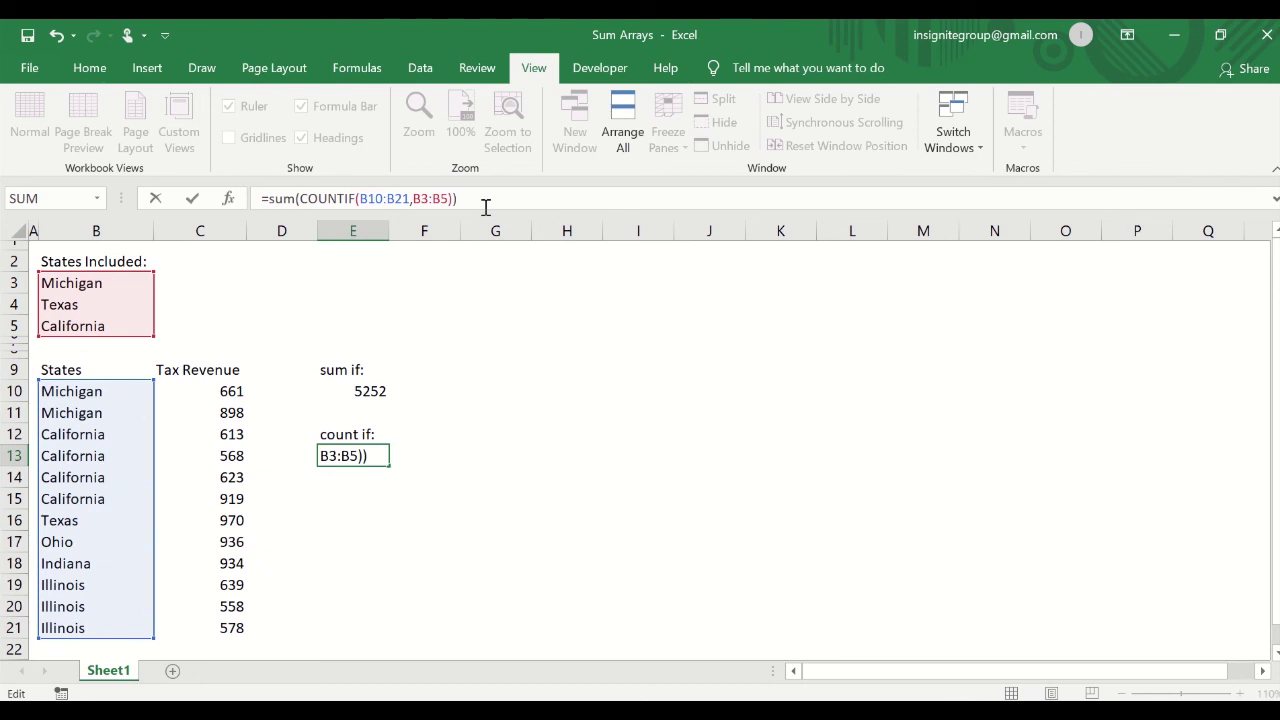
{"action": "key", "text": "Return"}
Re-enter the E13 formula =SUM(COUNTIF(B10:B21,B3:B5)) as an array formula.
{"action": "key", "text": "Up"}
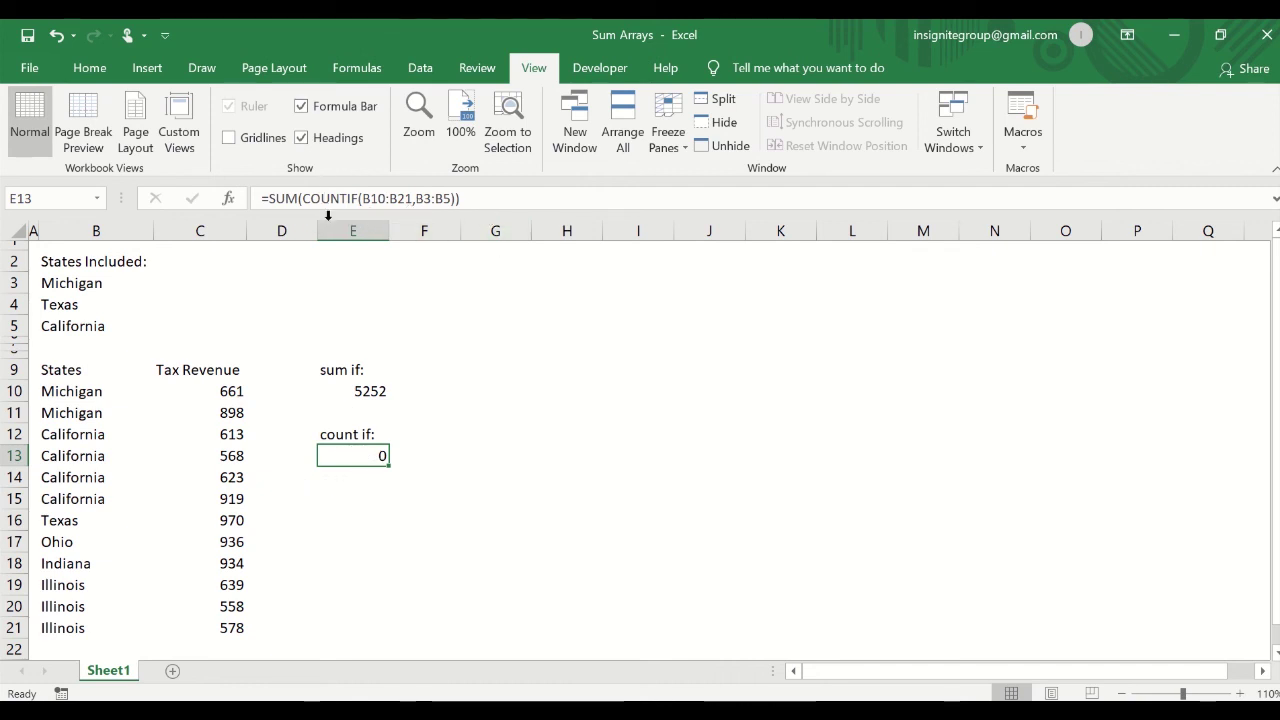
{"action": "left_click", "coordinate": [479, 198]}
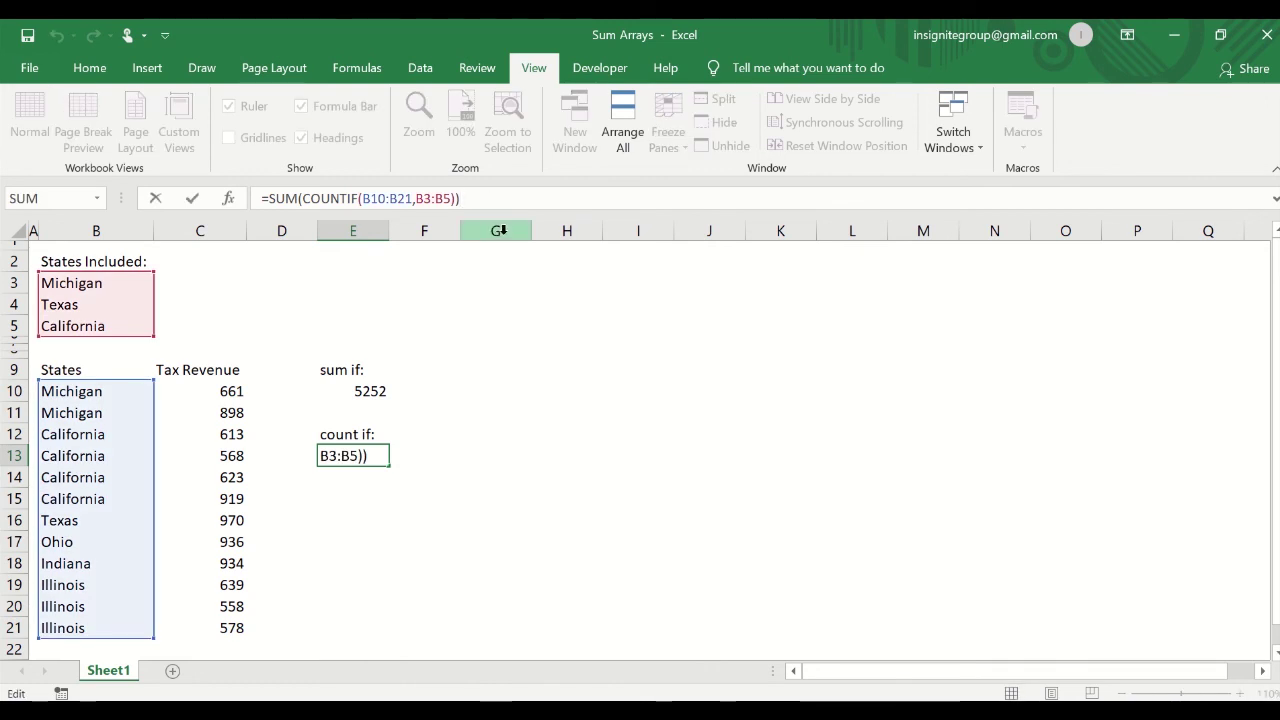
{"action": "key", "text": "ctrl+shift+Return"}
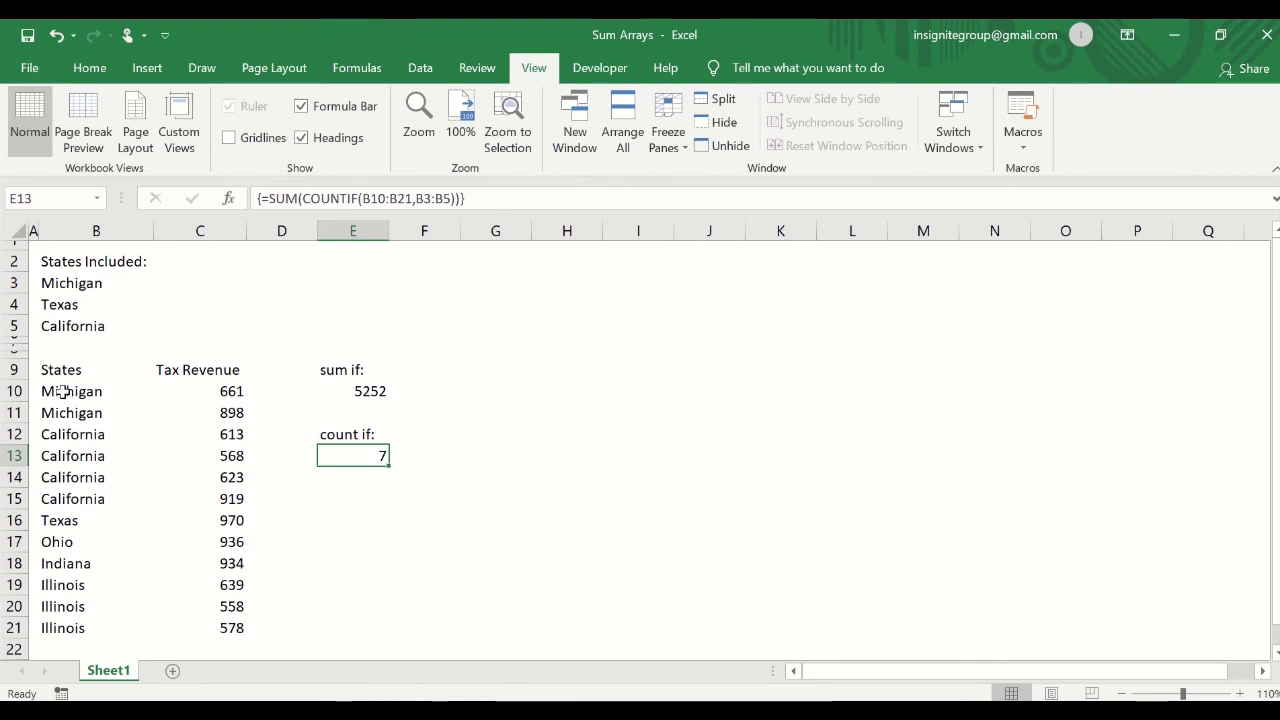
Check the Michigan, California and Texas entries in B10:B16 against the count formula in E13.
{"action": "left_click_drag", "start_coordinate": [62, 391], "coordinate": [61, 499]}
{"action": "left_click", "coordinate": [57, 520]}
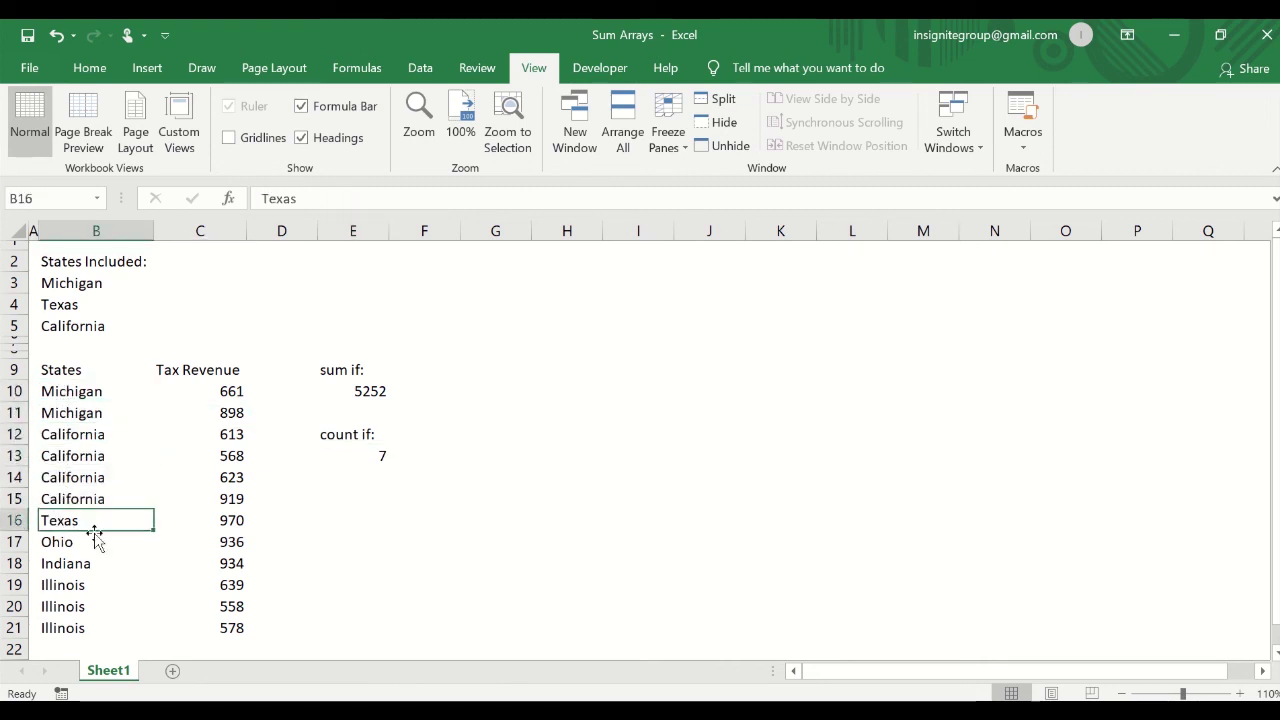
{"action": "left_click", "coordinate": [350, 455]}
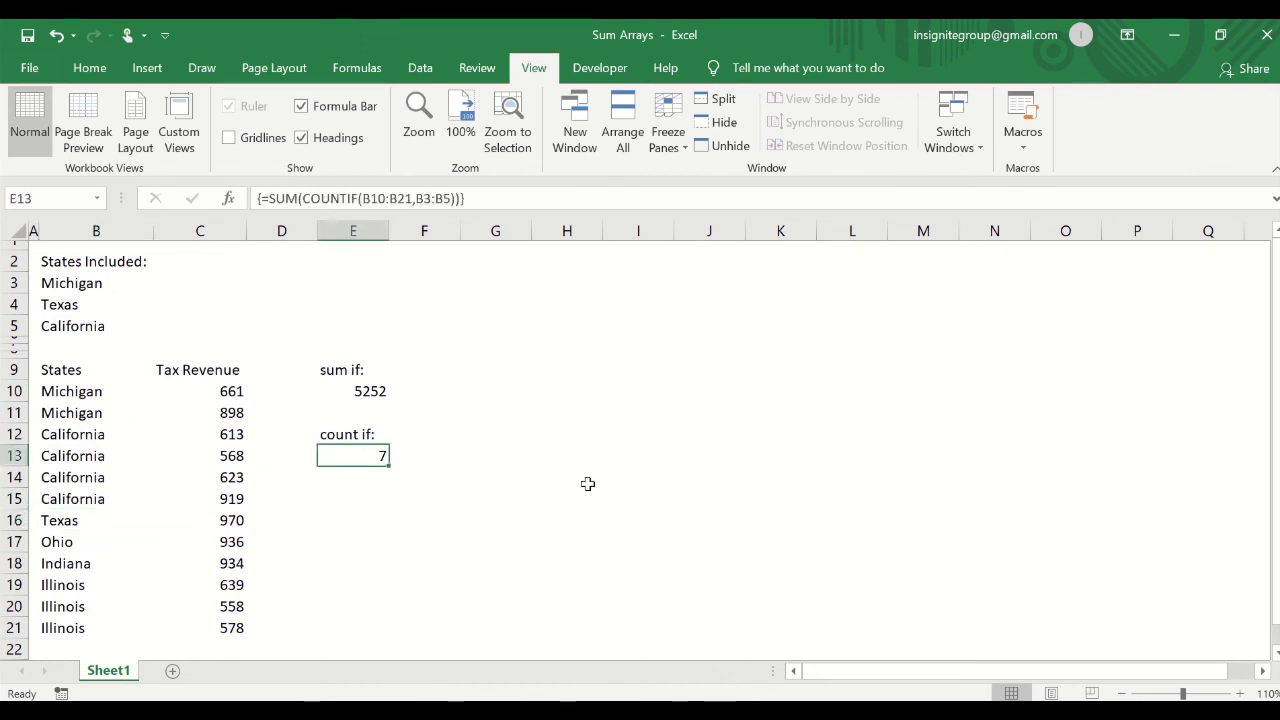